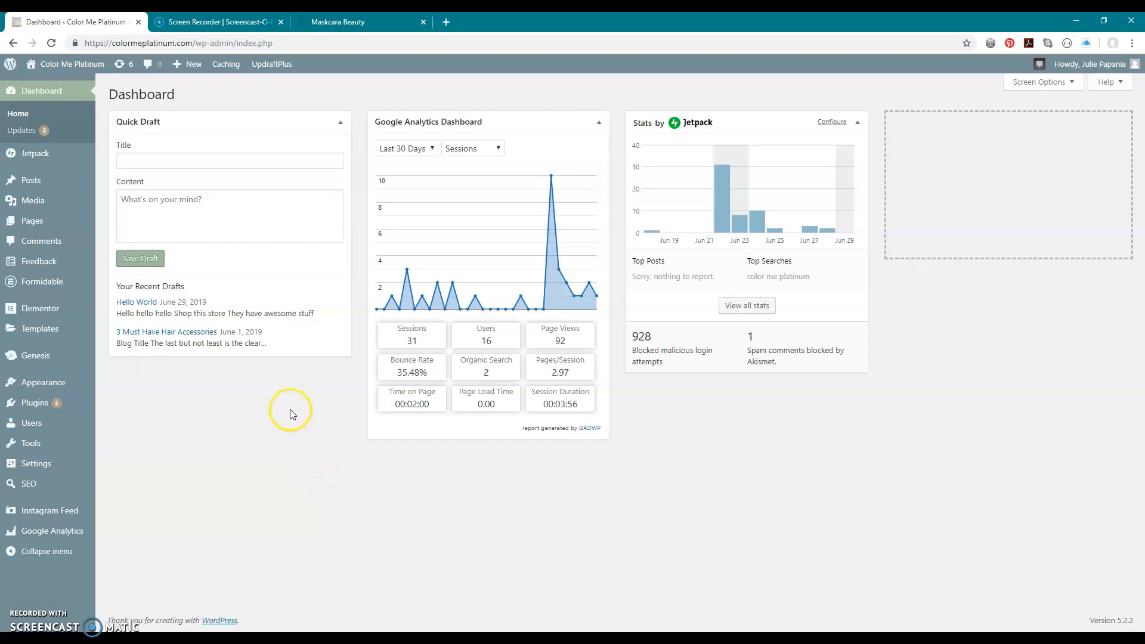
# Step: Create a new blog post and title it "Morning Sunshine"
pyautogui.moveTo(22, 187)
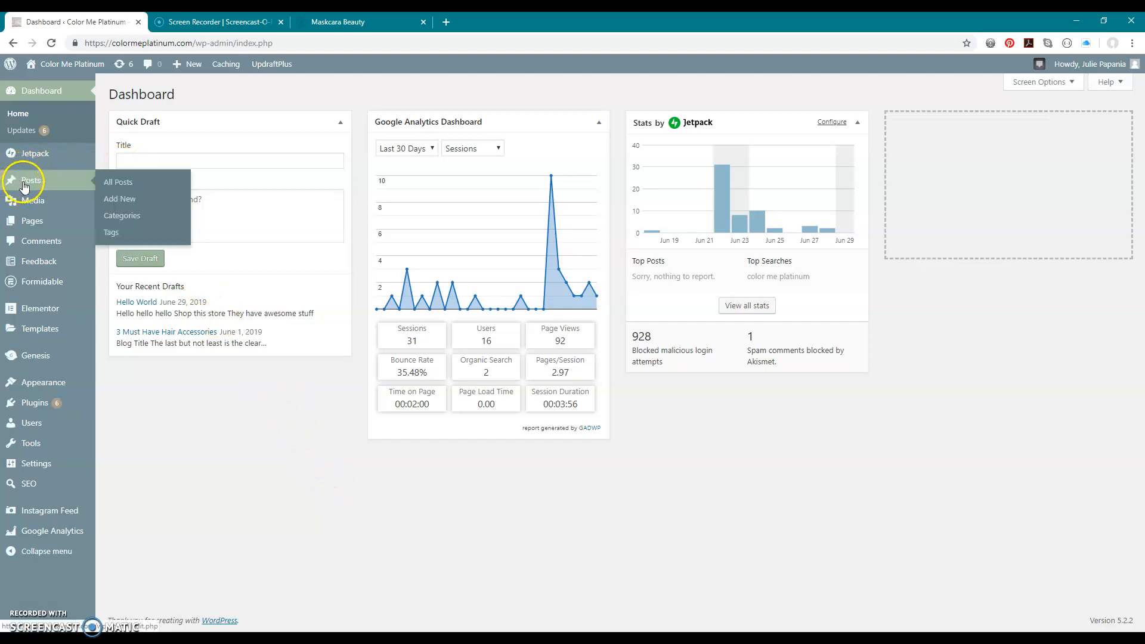
pyautogui.click(32, 184)
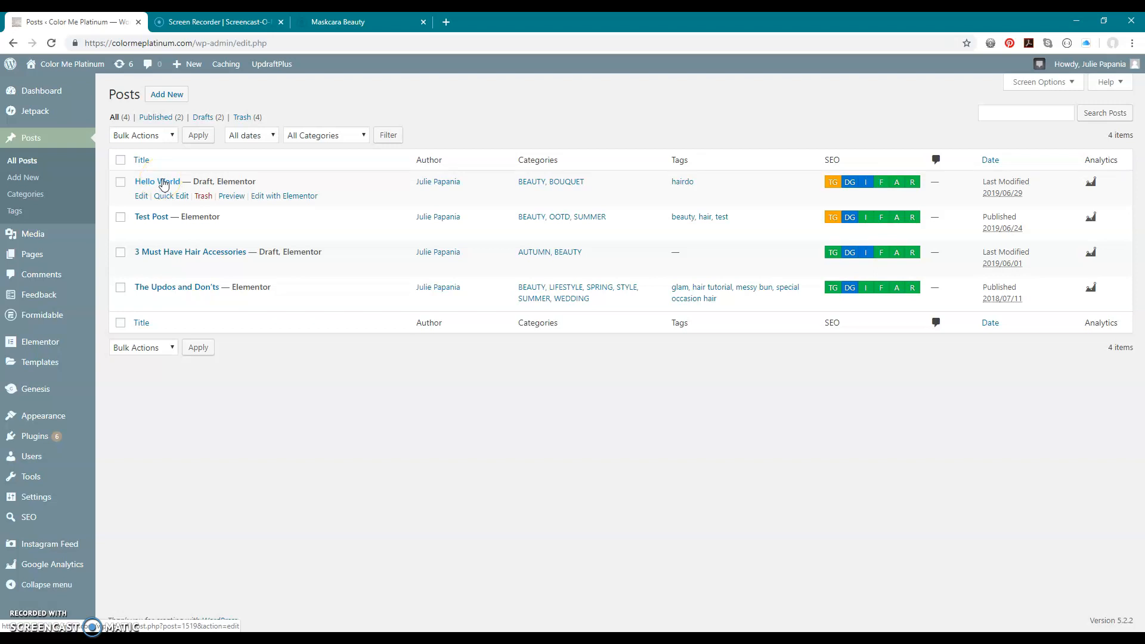
pyautogui.click(170, 96)
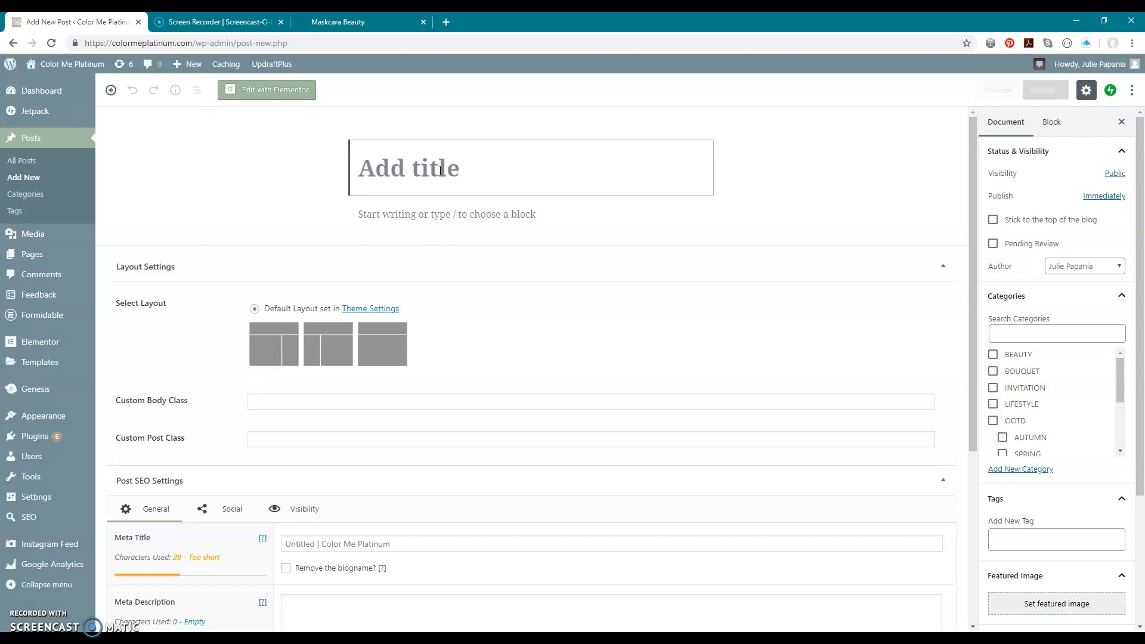
pyautogui.write('Mon')
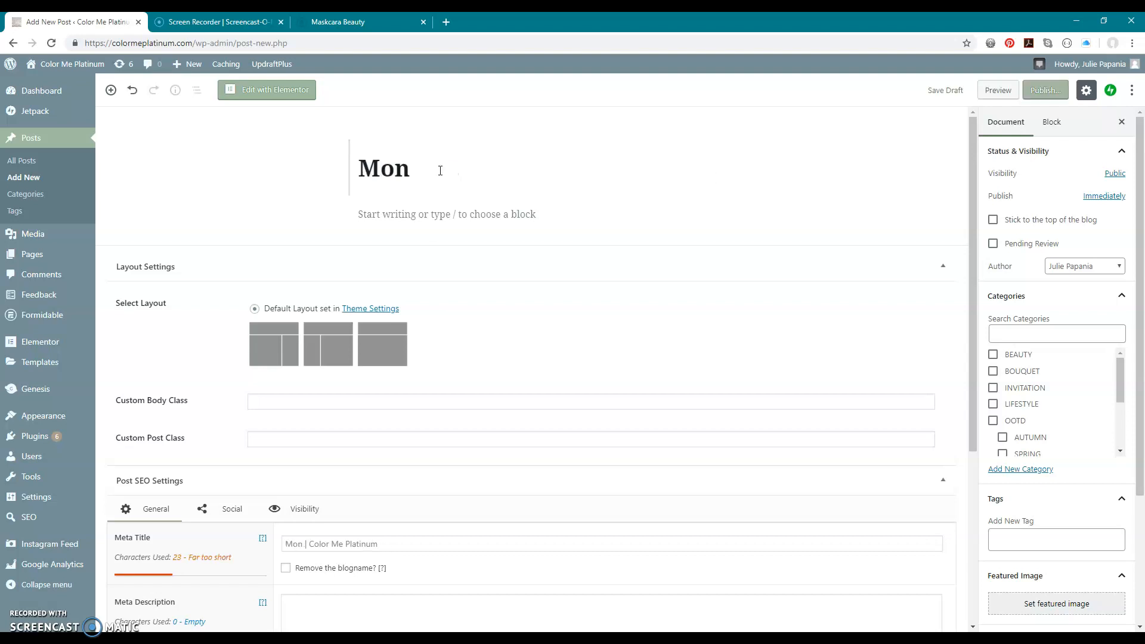
pyautogui.press('BackSpace')
pyautogui.write('rning Sunshine')
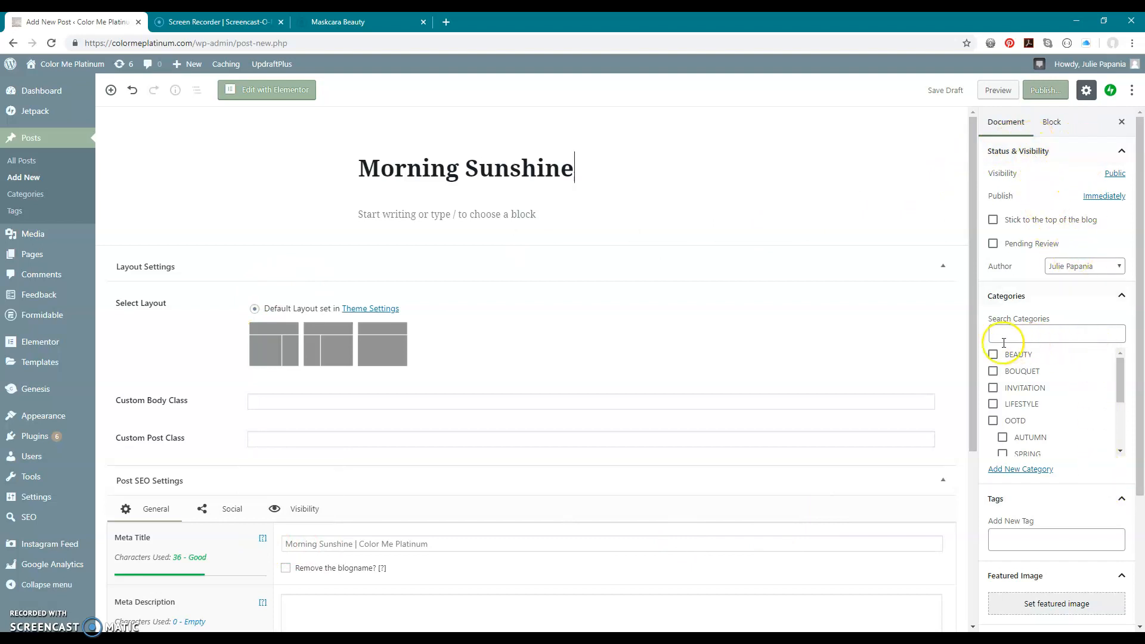
# Step: Assign the post to the STYLE and TRAVEL categories and make TRAVEL the primary category
pyautogui.moveTo(1127, 372); pyautogui.dragTo(1132, 421)
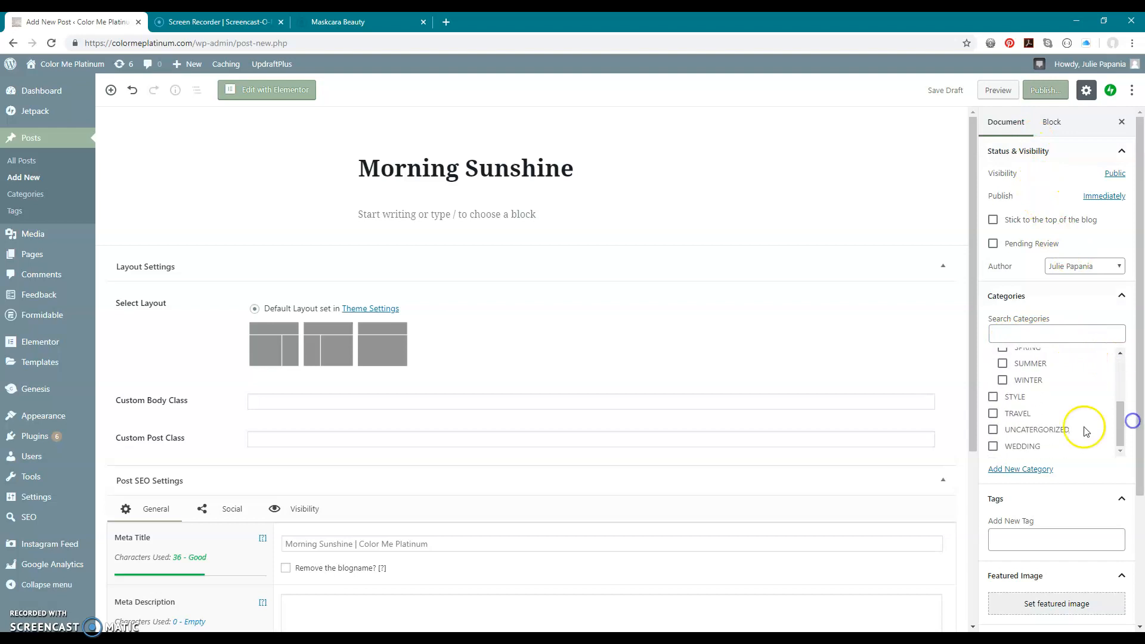
pyautogui.click(993, 397)
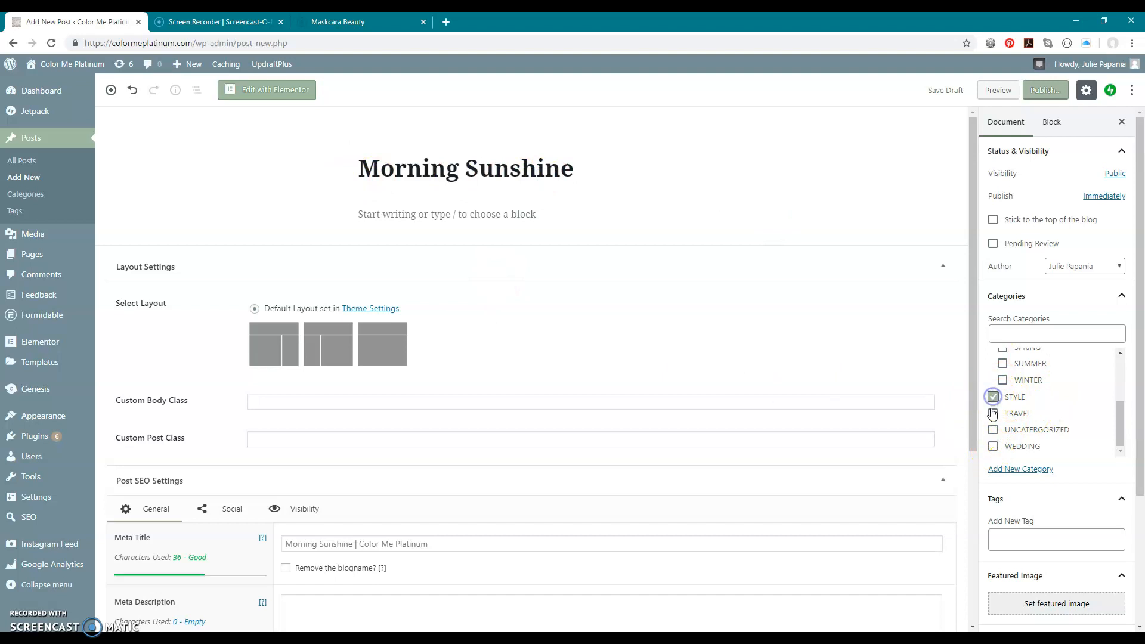
pyautogui.click(993, 414)
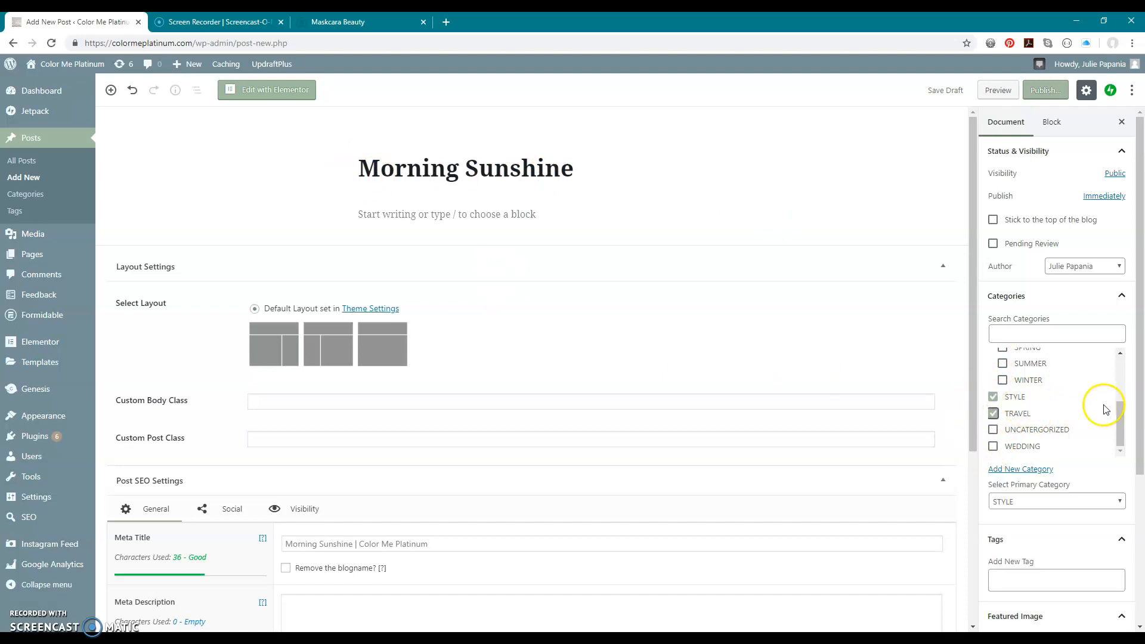
pyautogui.scroll(-3, 1081, 416)
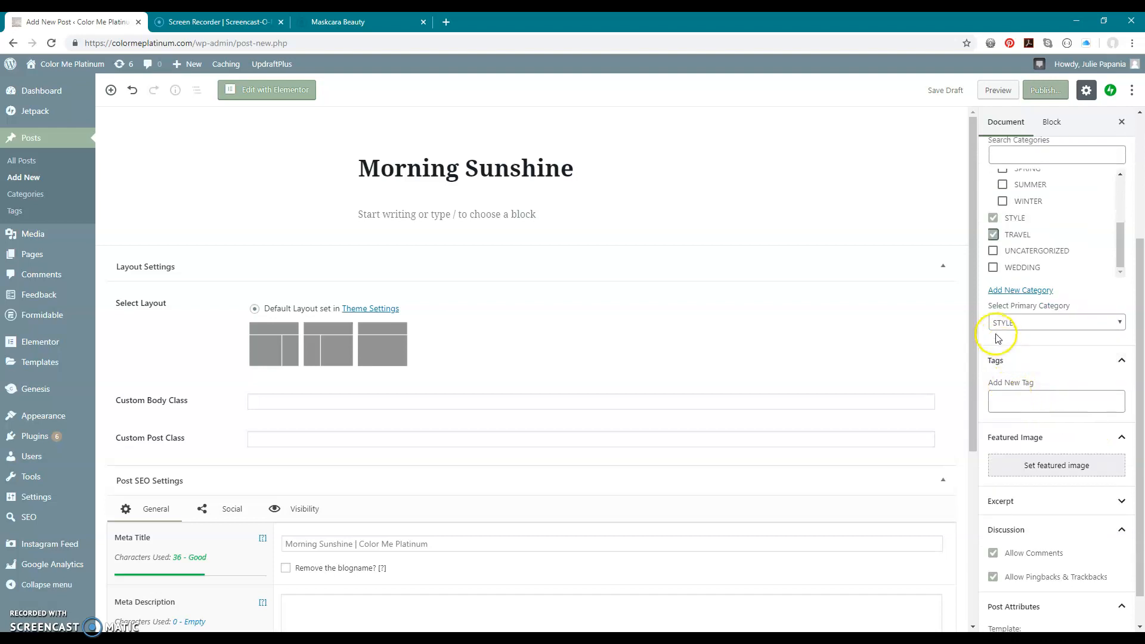
pyautogui.click(1121, 324)
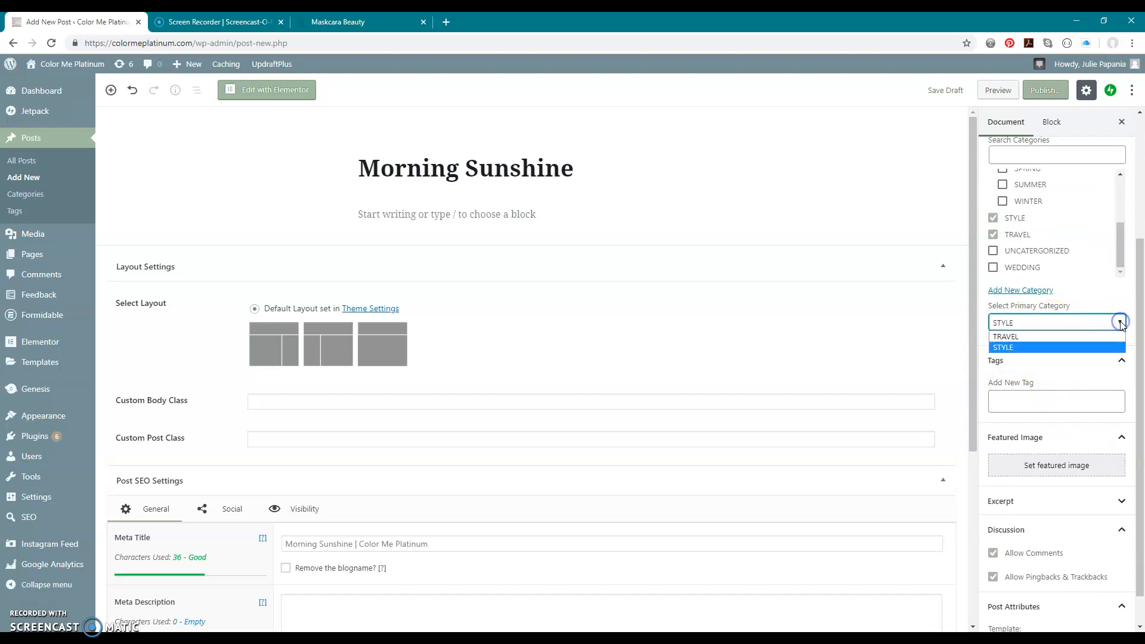
pyautogui.click(1033, 337)
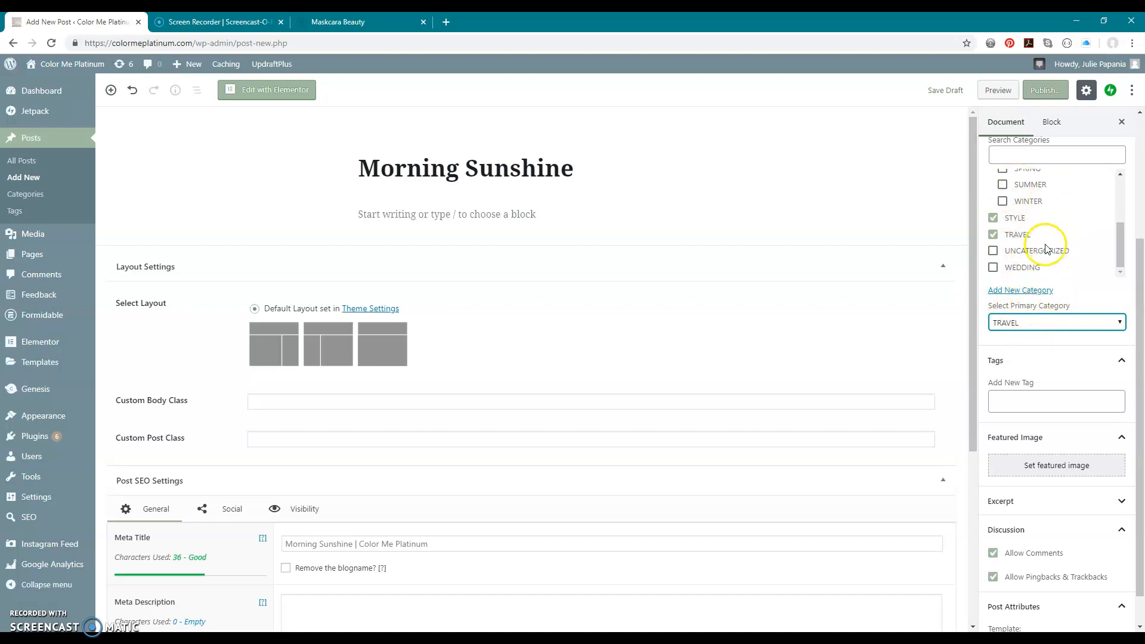
# Step: Add the tag "sunshine" to the post
pyautogui.scroll(-1, 1045, 247)
pyautogui.click(1011, 365)
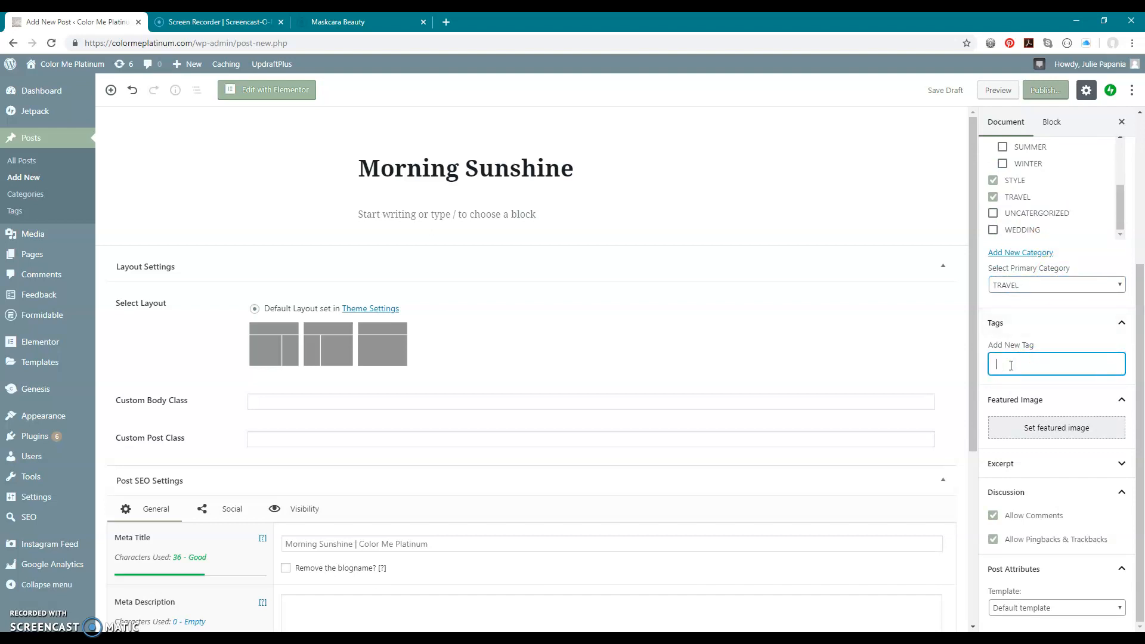
pyautogui.write('sunshine')
pyautogui.press('Return')
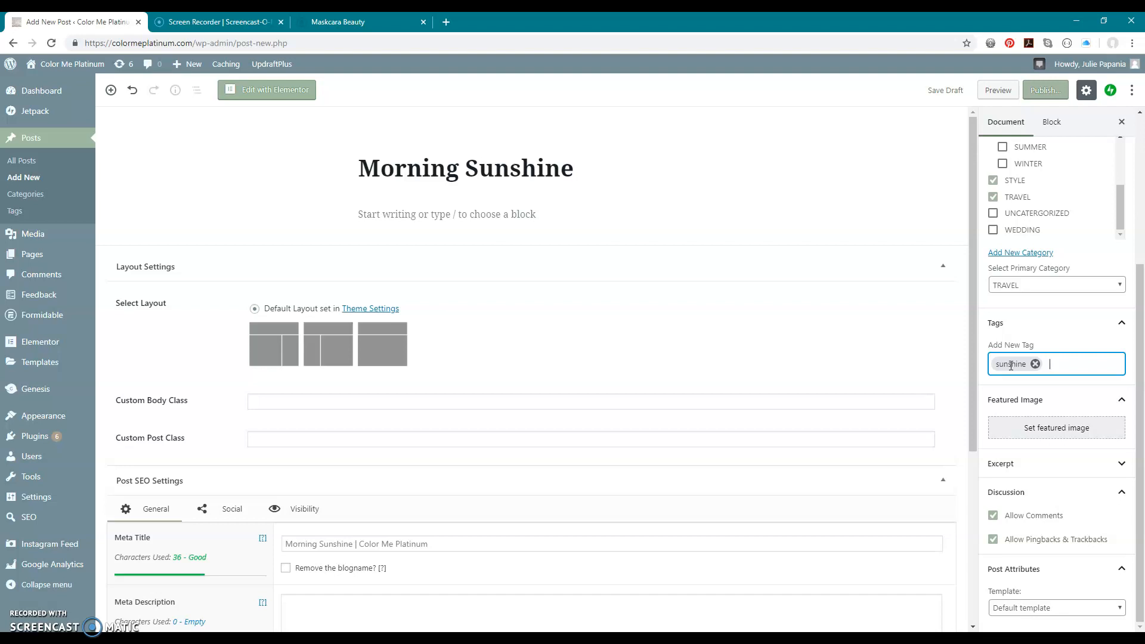
# Step: Set the featured image to the first media library photo of the woman in orange sunglasses and grey top
pyautogui.click(1048, 431)
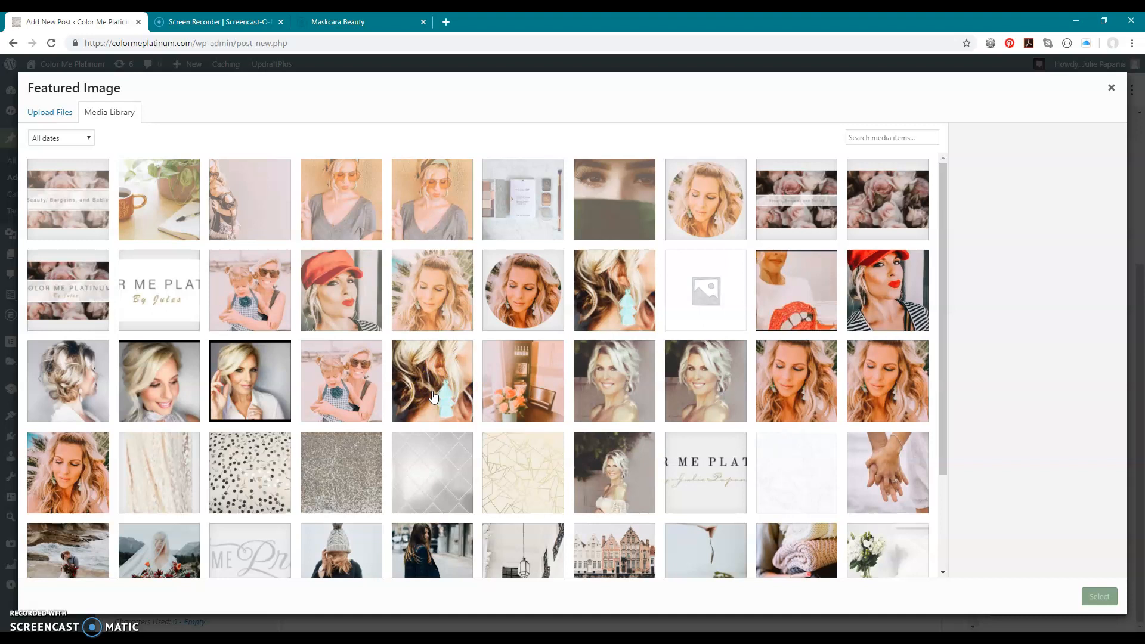
pyautogui.click(344, 194)
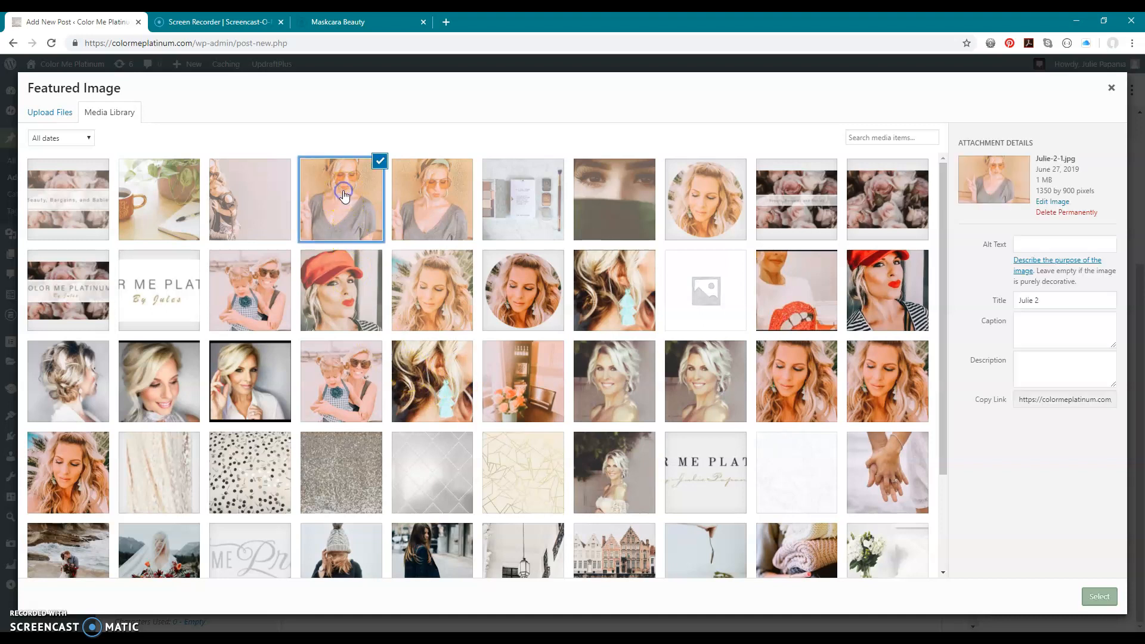
pyautogui.click(1098, 597)
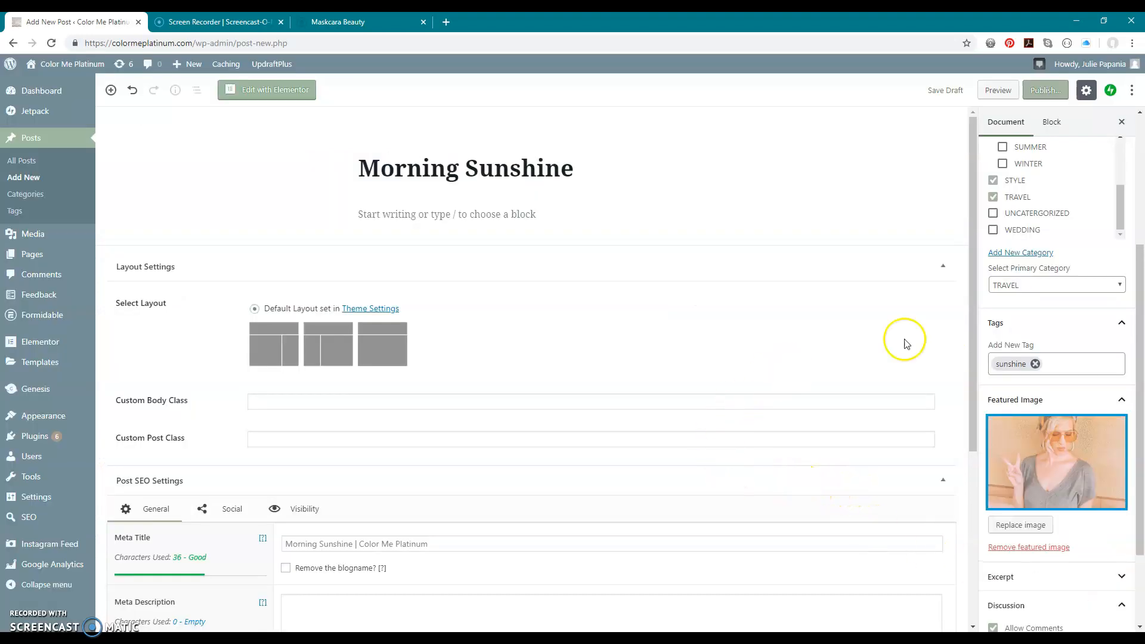
# Step: Open the post for editing with Elementor, agreeing to leave the current editor page
pyautogui.scroll(-2, 1076, 453)
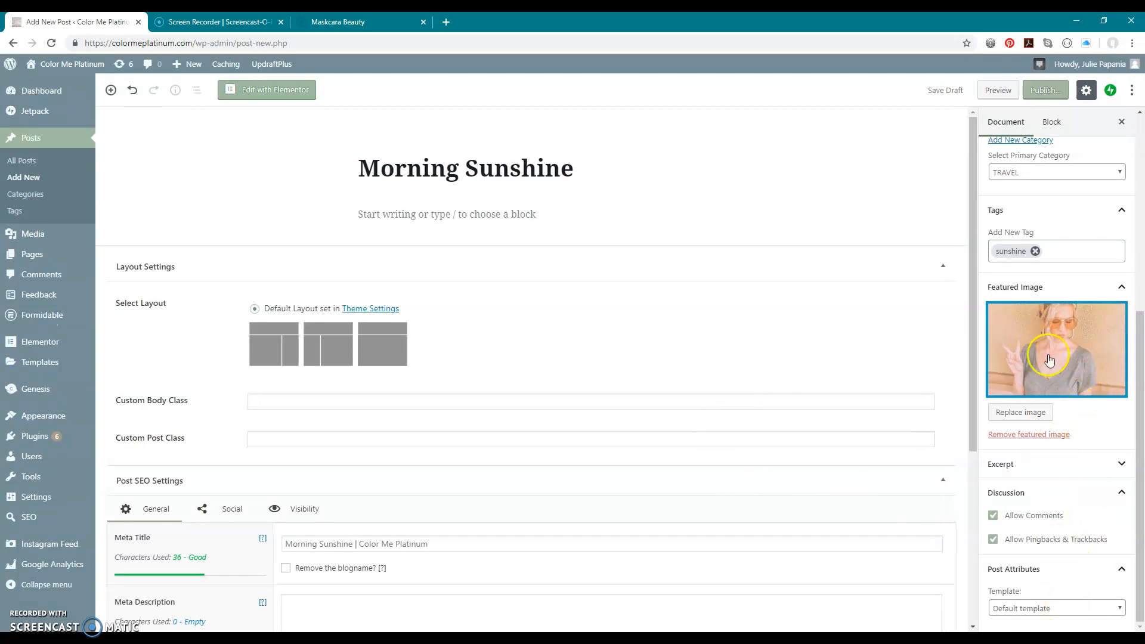
pyautogui.scroll(1, 1056, 421)
pyautogui.scroll(7, 1052, 414)
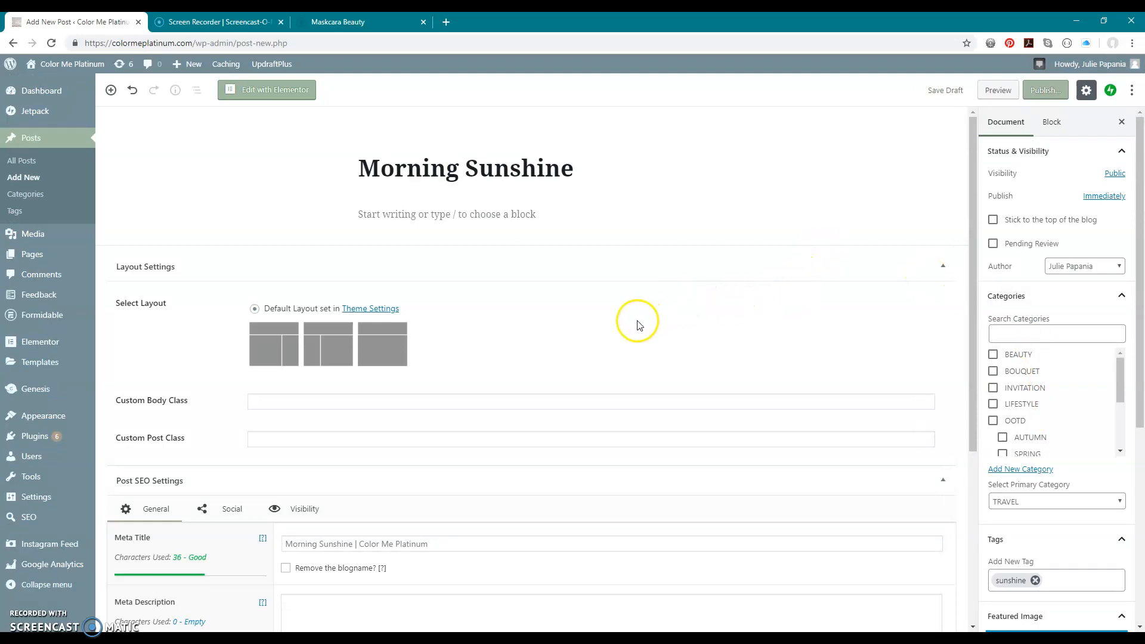
pyautogui.click(281, 90)
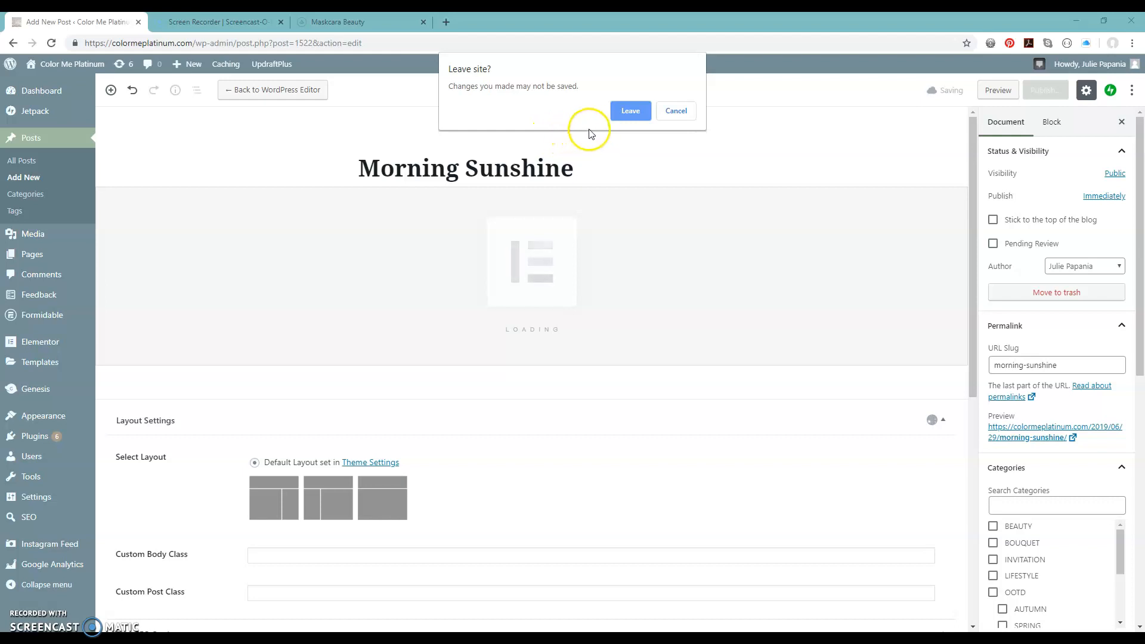
pyautogui.click(631, 112)
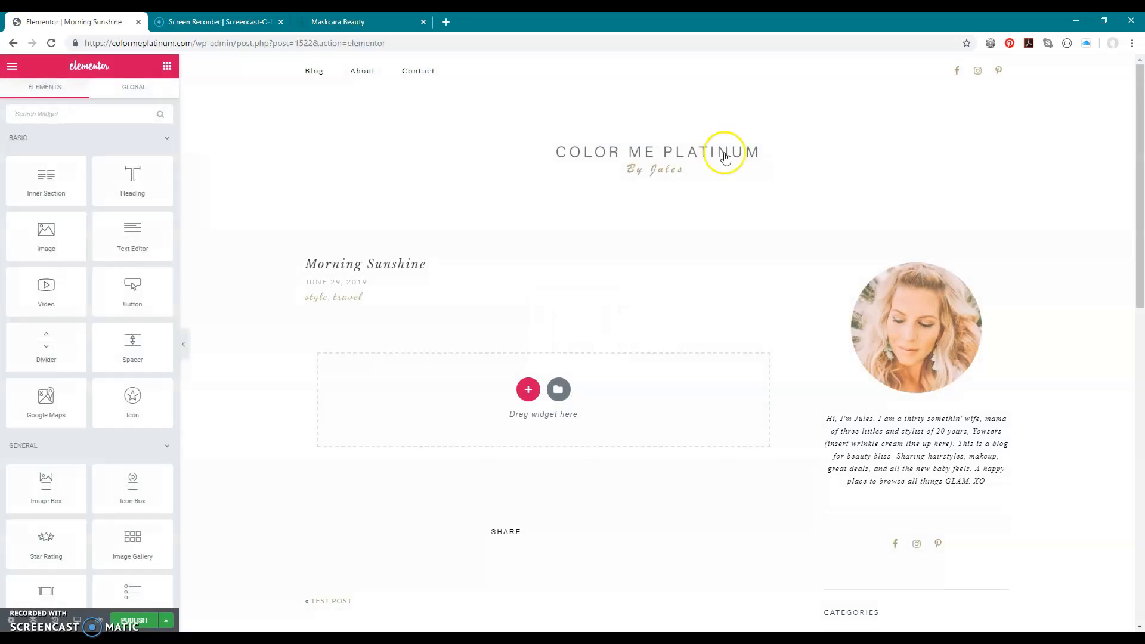
# Step: Examine the post's page layout, including its title, date and categories, empty content area, sidebar, share section and related posts
pyautogui.moveTo(304, 270)
pyautogui.mouseDown()
pyautogui.moveTo(423, 264)
pyautogui.moveTo(378, 287)
pyautogui.moveTo(302, 284)
pyautogui.mouseUp()
pyautogui.click(405, 291)
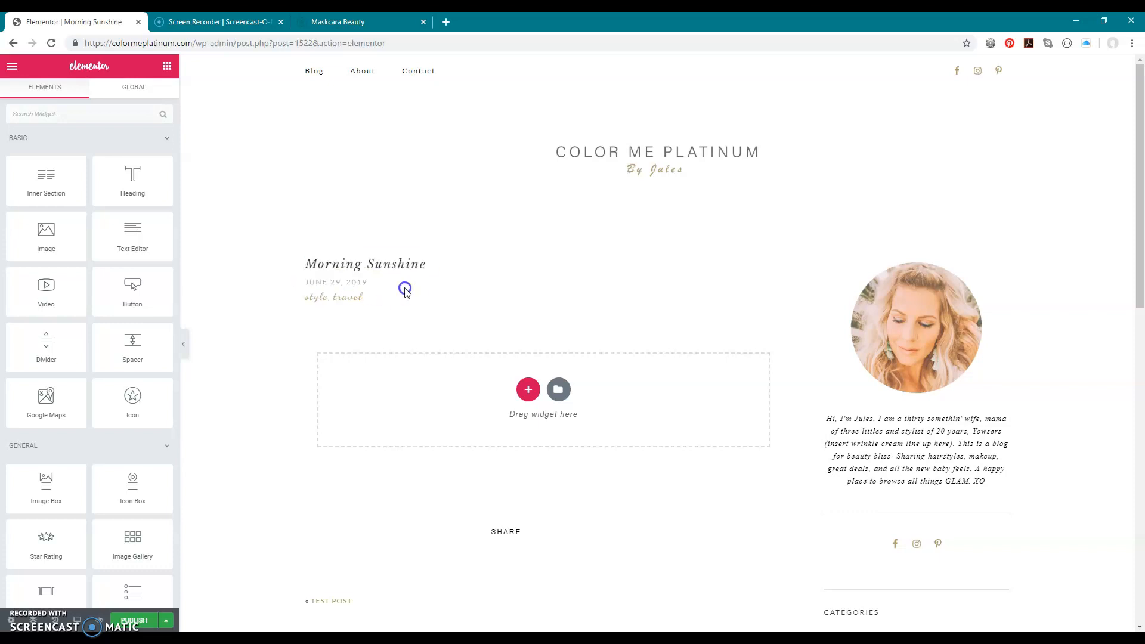
pyautogui.moveTo(410, 300); pyautogui.dragTo(386, 306)
pyautogui.click(312, 309)
pyautogui.click(355, 325)
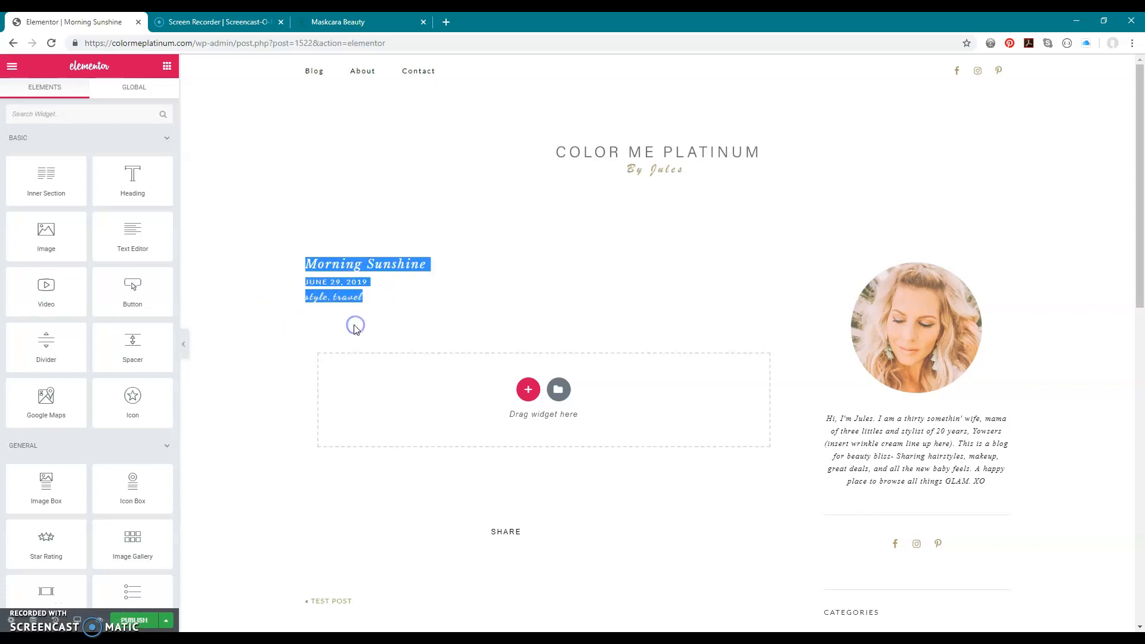
pyautogui.click(292, 373)
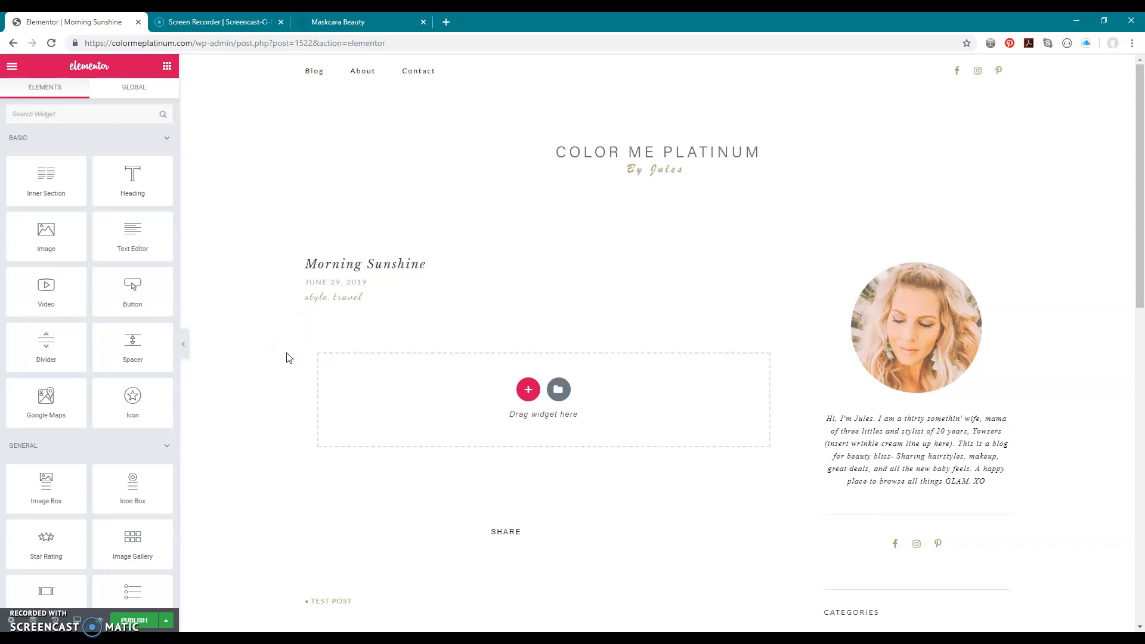
pyautogui.scroll(-1, 287, 358)
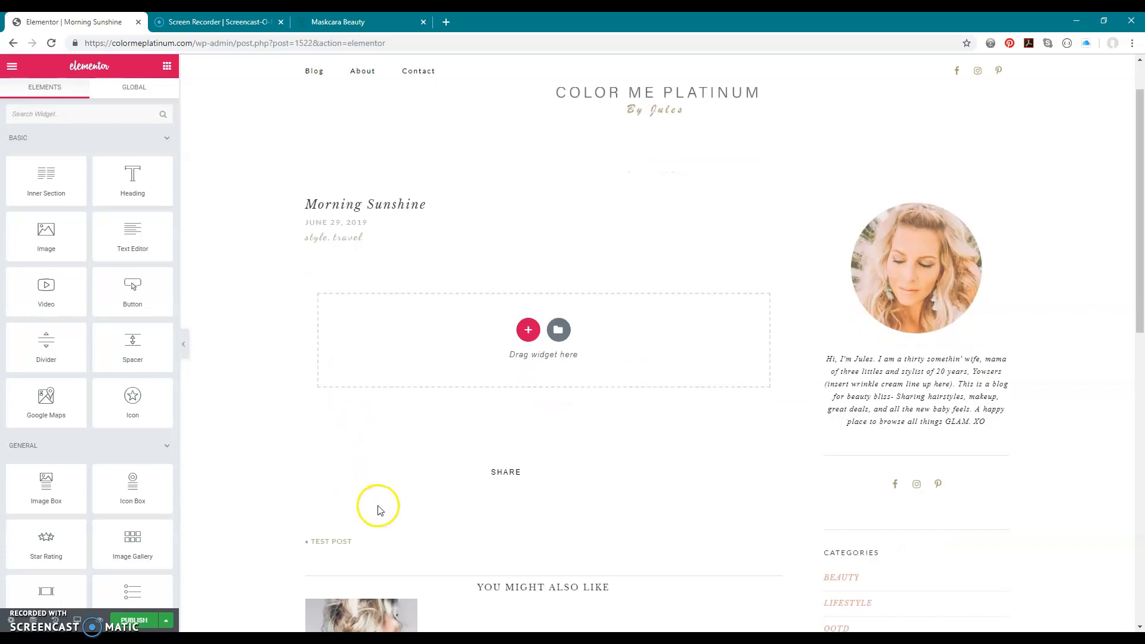
pyautogui.scroll(-2, 328, 471)
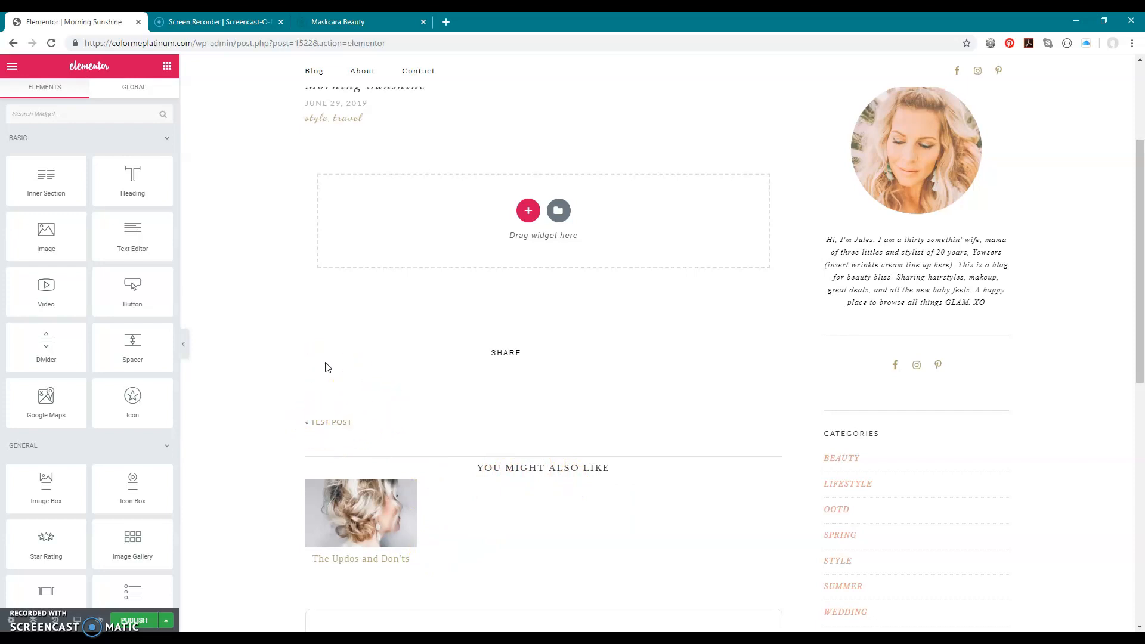
pyautogui.scroll(1, 327, 368)
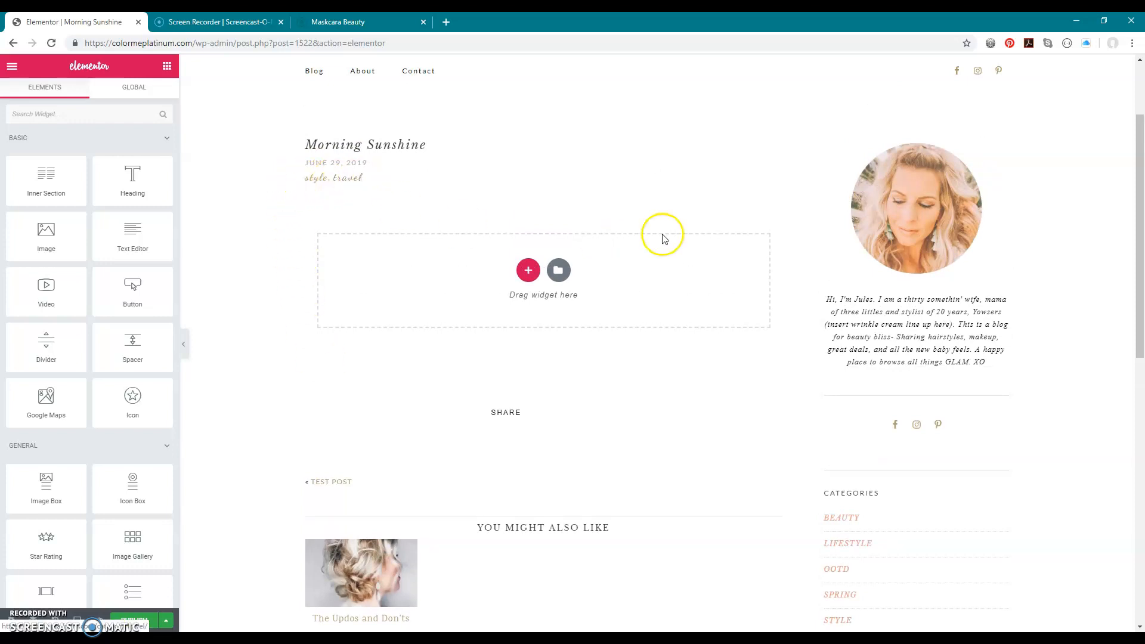
pyautogui.moveTo(862, 312); pyautogui.dragTo(938, 335)
pyautogui.scroll(-2, 941, 358)
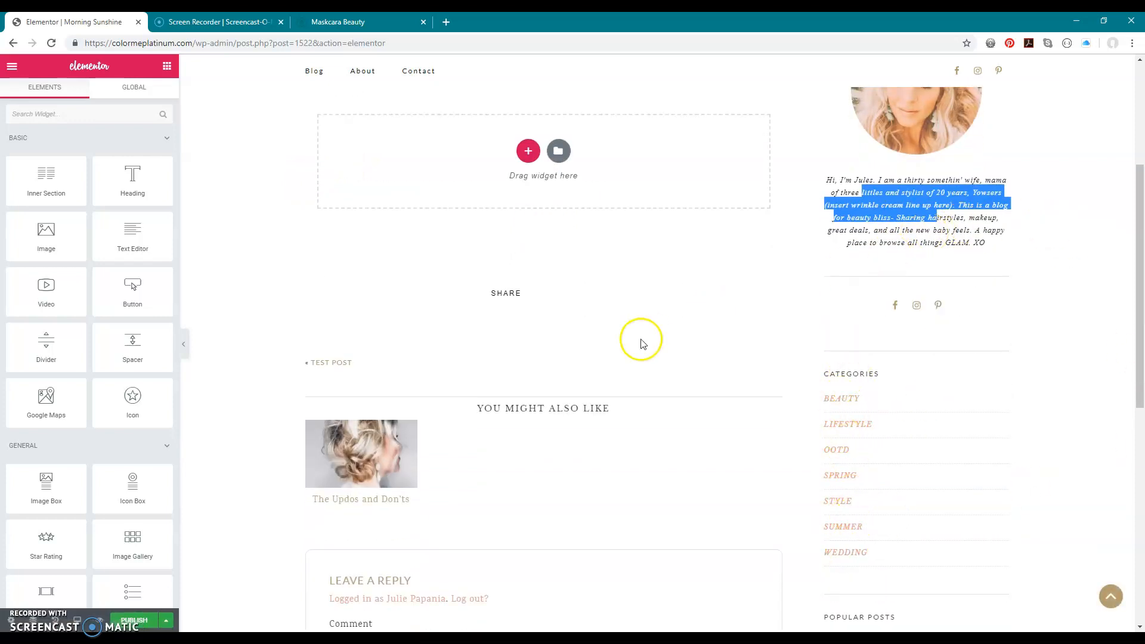
pyautogui.scroll(3, 641, 344)
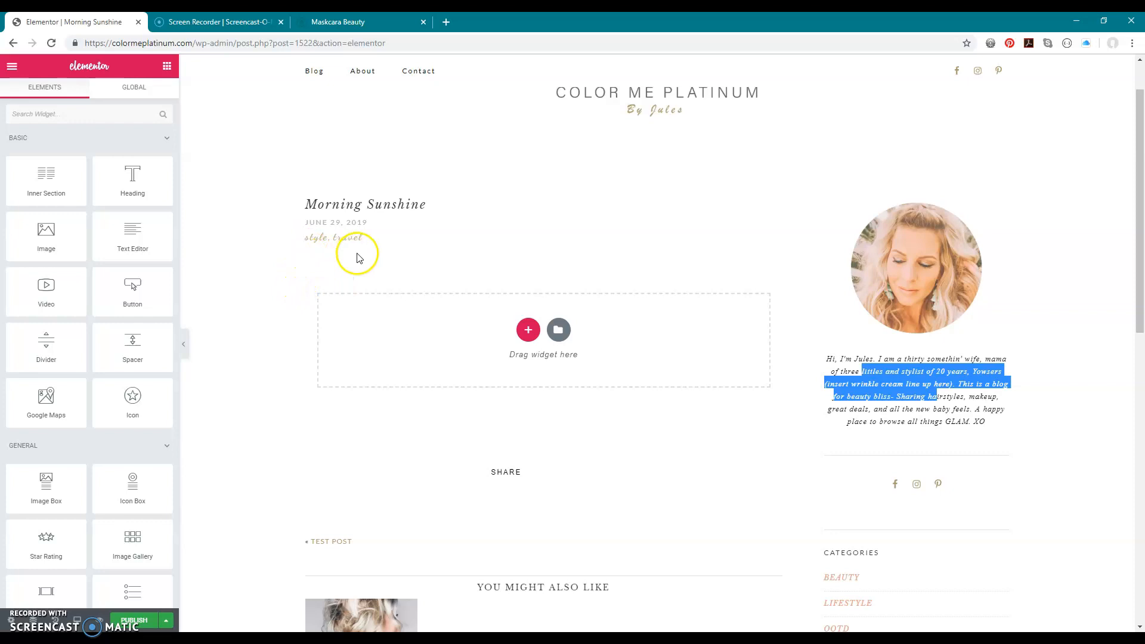
pyautogui.scroll(-2, 312, 258)
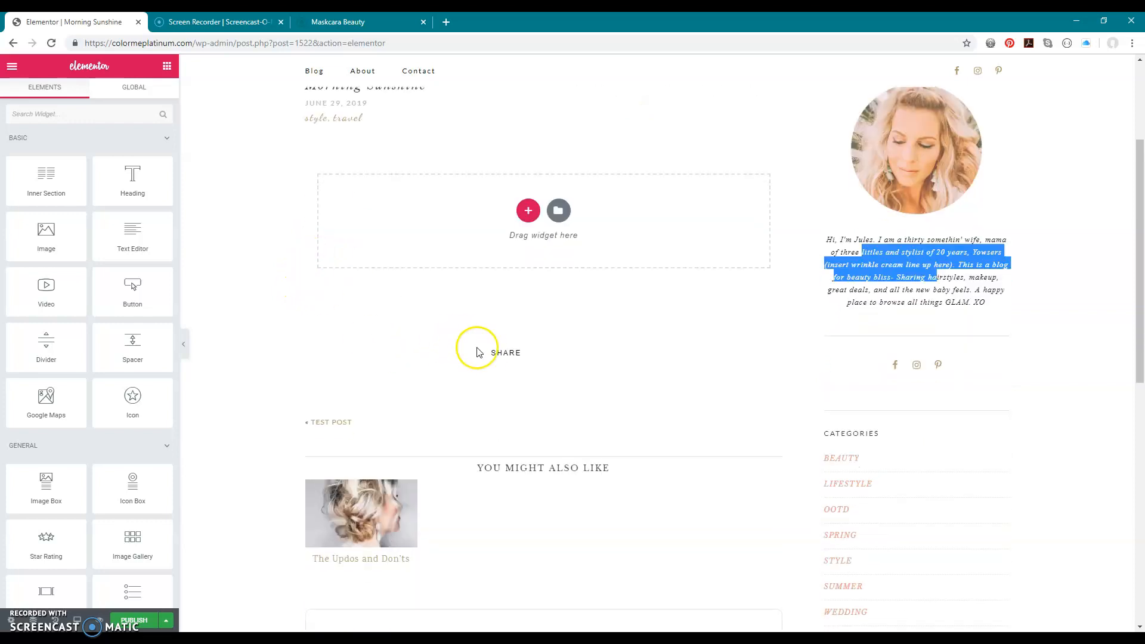
pyautogui.moveTo(491, 352); pyautogui.dragTo(502, 353)
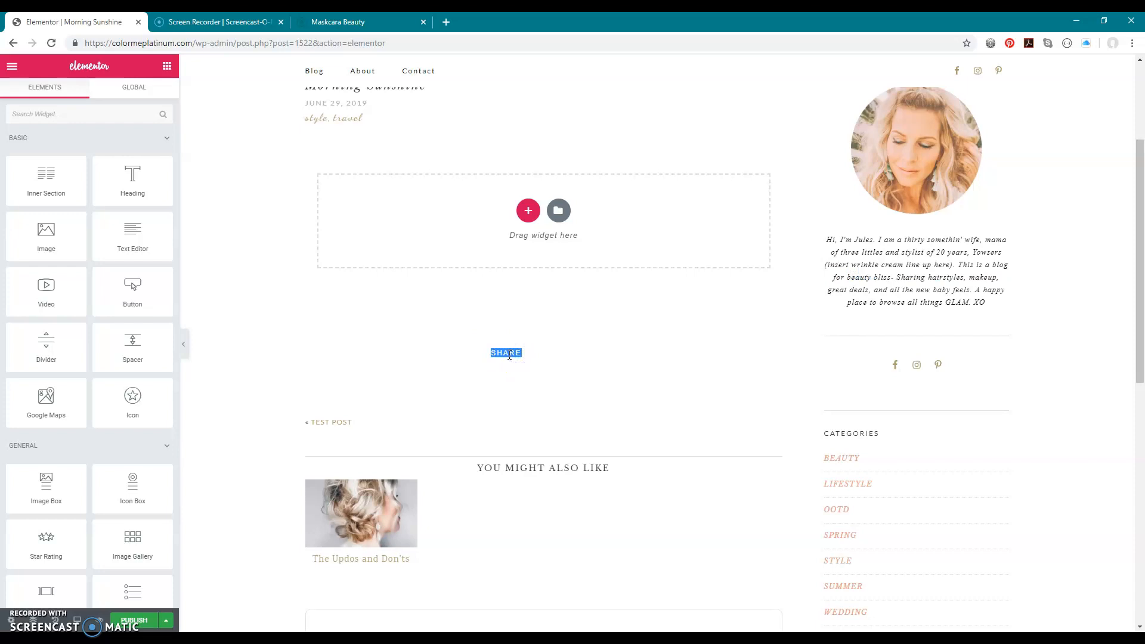
pyautogui.click(484, 352)
pyautogui.scroll(1, 388, 370)
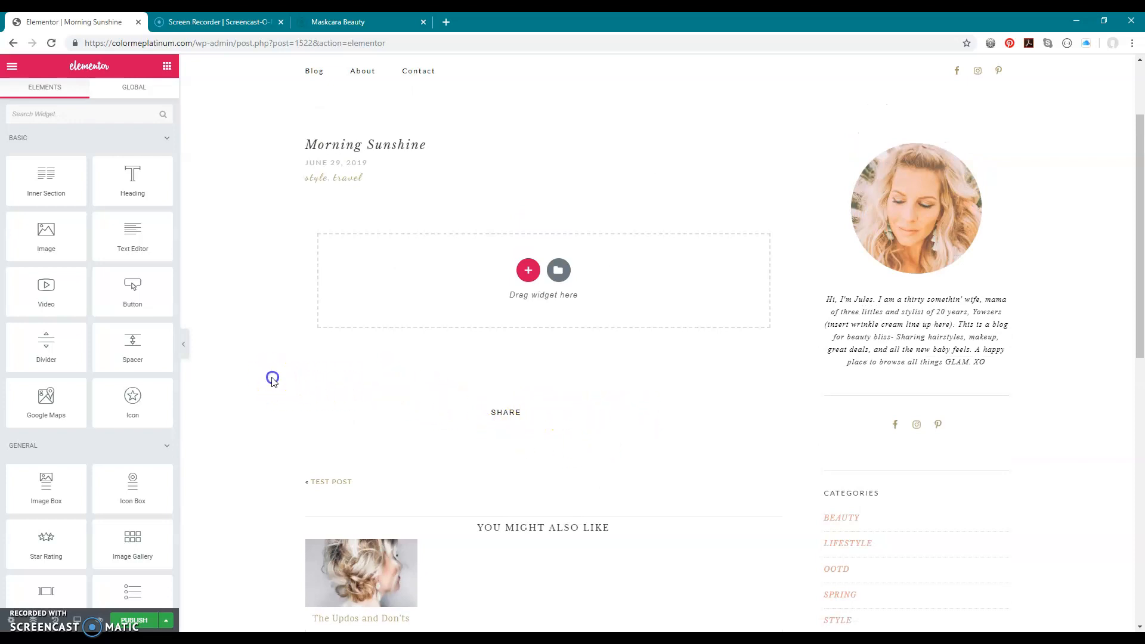
pyautogui.scroll(2, 271, 382)
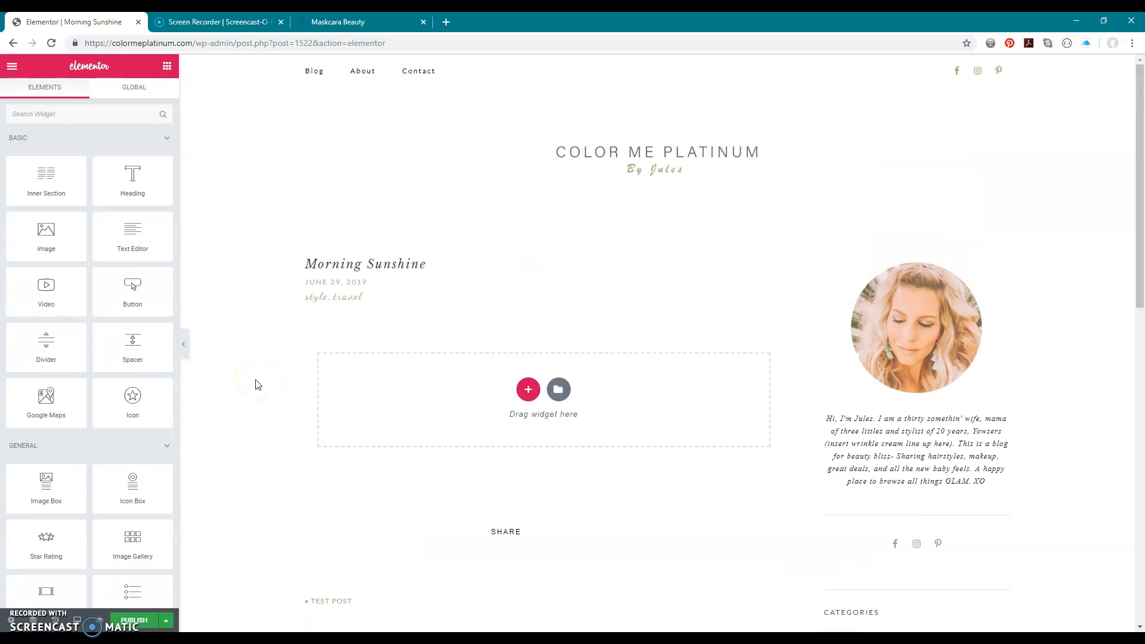
pyautogui.scroll(-1, 257, 389)
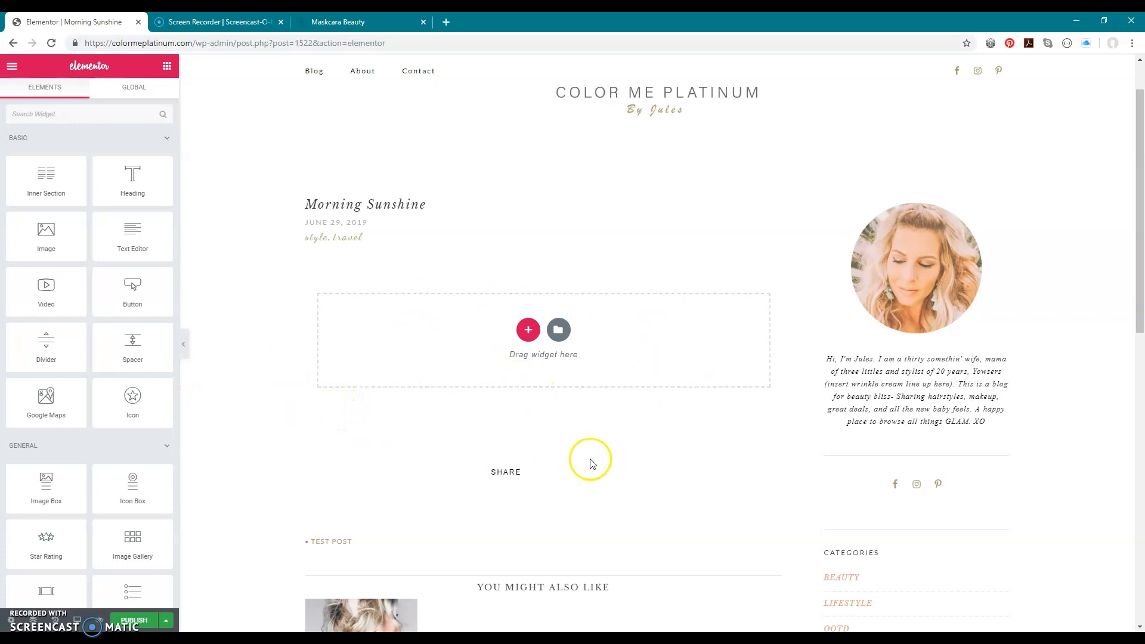
pyautogui.scroll(-2, 270, 362)
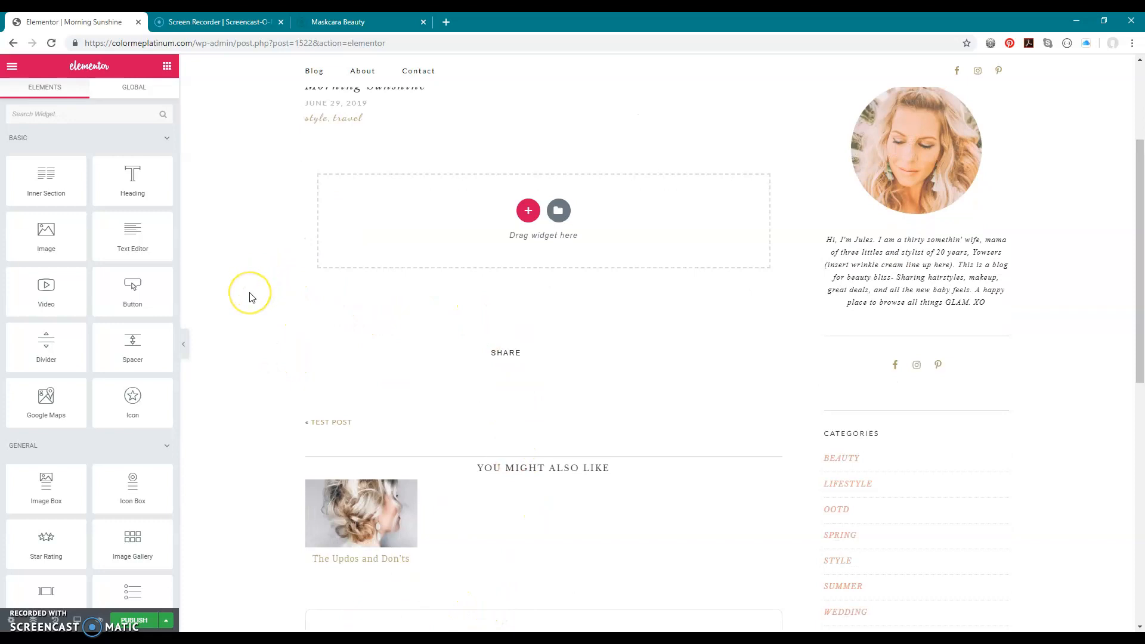
pyautogui.scroll(2, 250, 296)
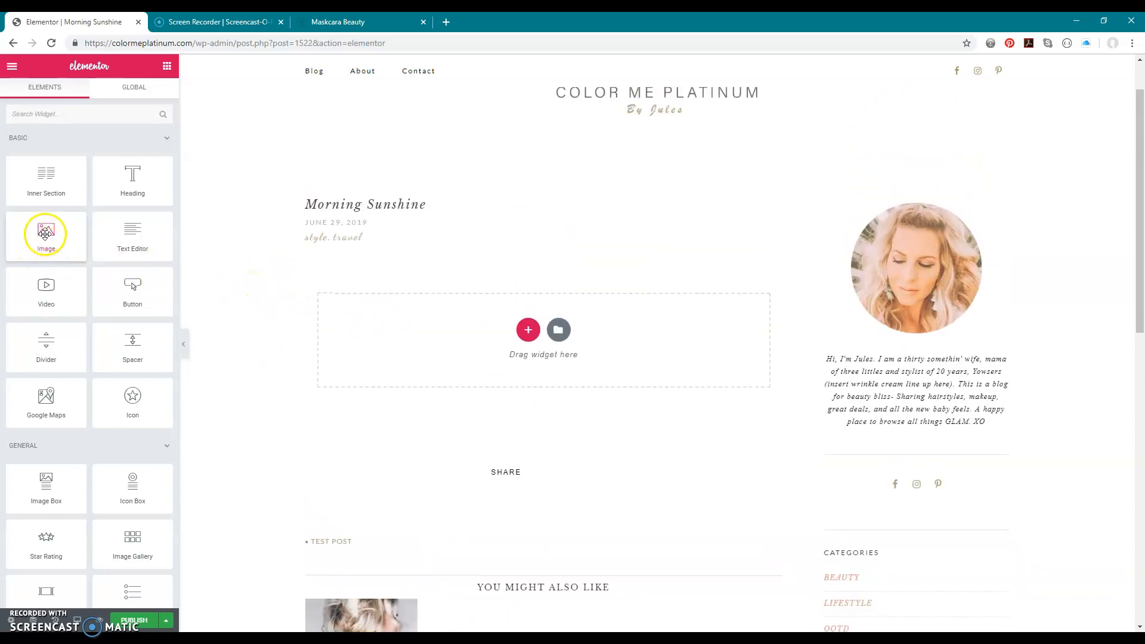
# Step: Add an Image widget to the empty content area and fill it with Coffee.jpg from the media library
pyautogui.moveTo(44, 234); pyautogui.dragTo(527, 328)
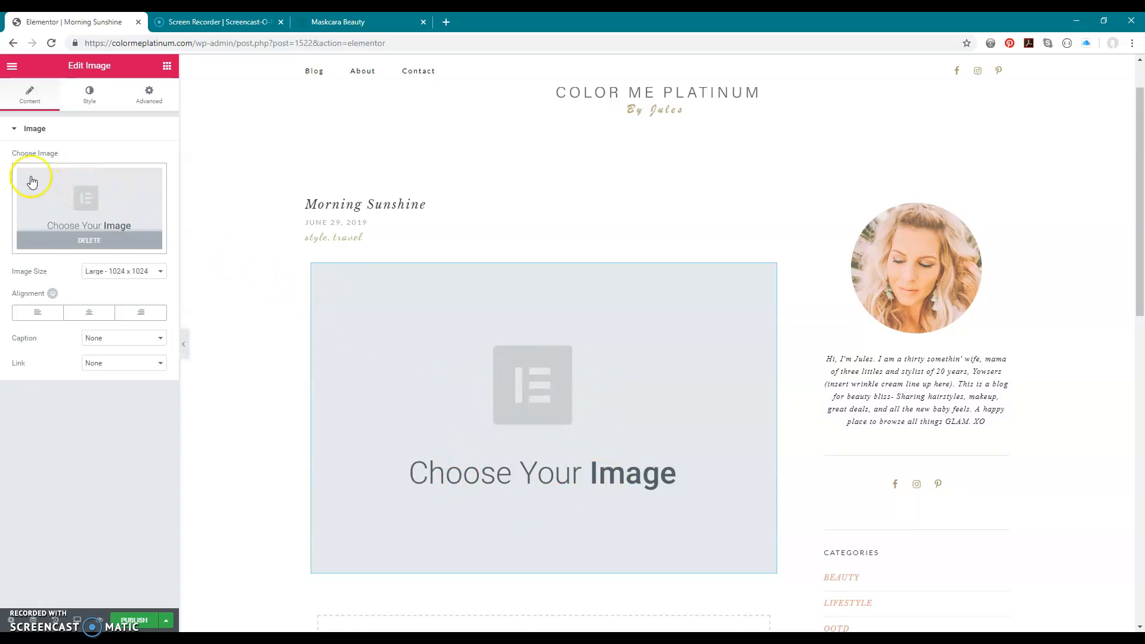
pyautogui.click(87, 204)
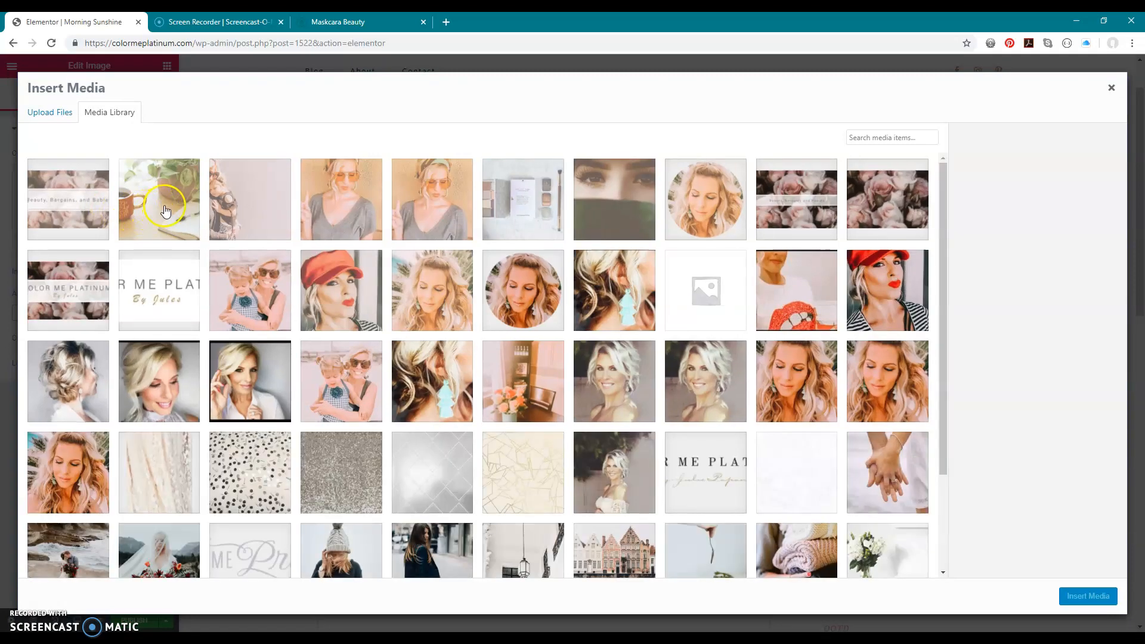
pyautogui.click(161, 203)
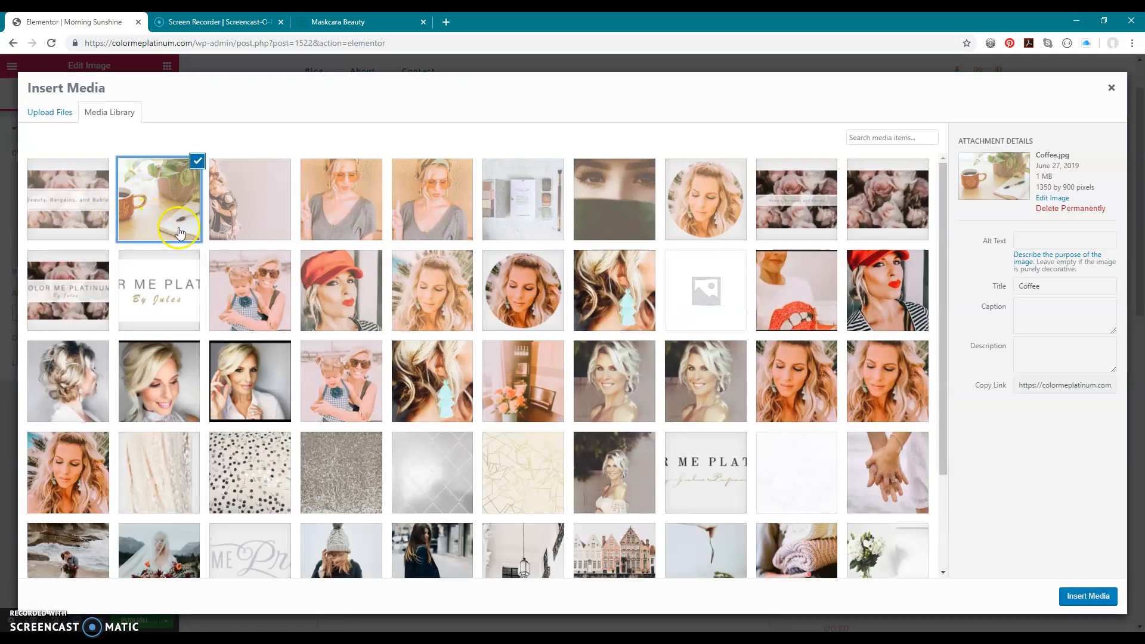
pyautogui.click(1095, 596)
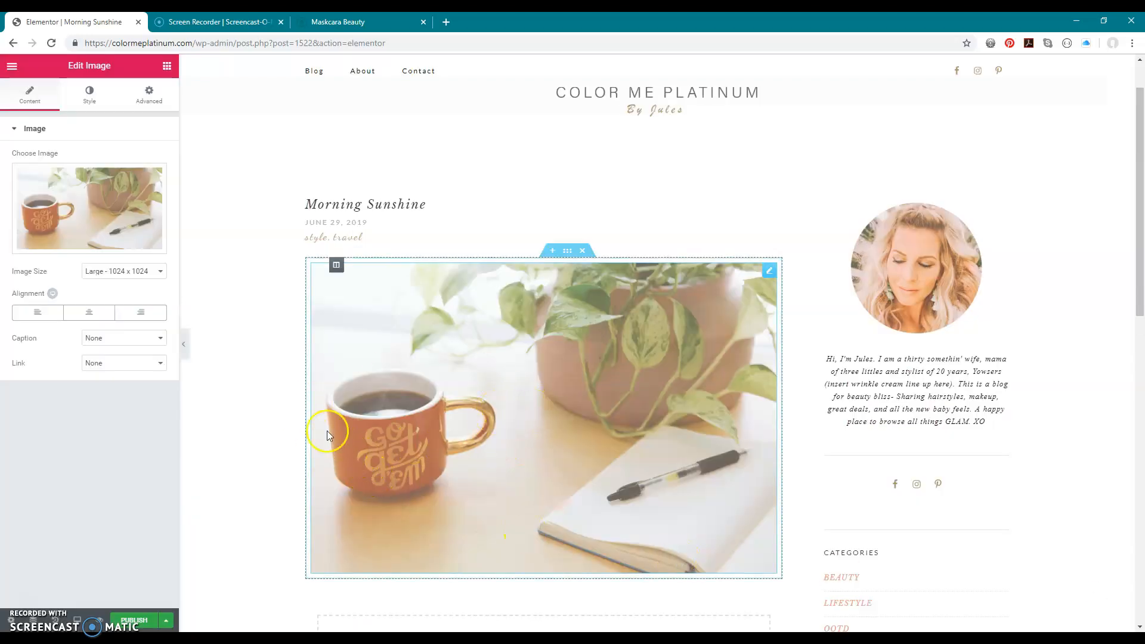
pyautogui.scroll(-1, 244, 336)
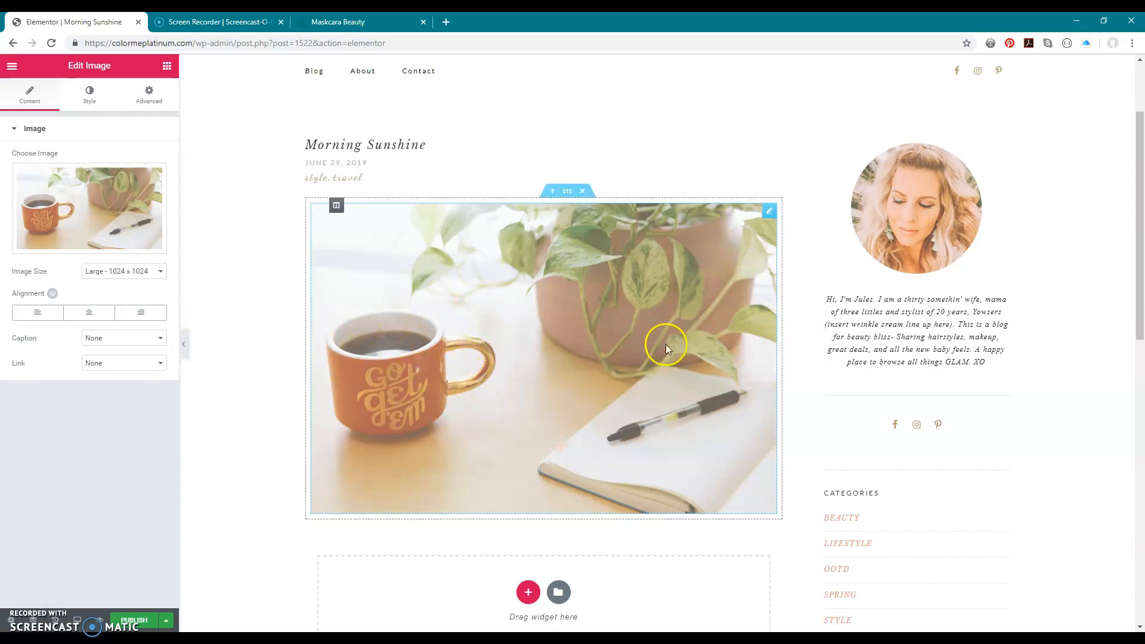
pyautogui.click(160, 363)
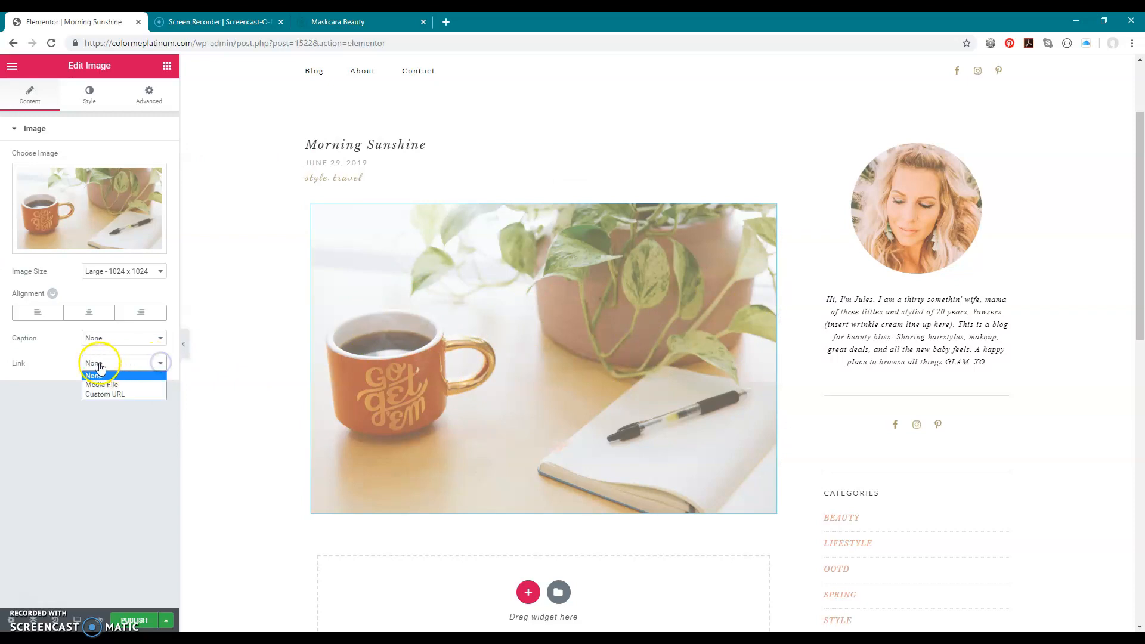
pyautogui.click(131, 396)
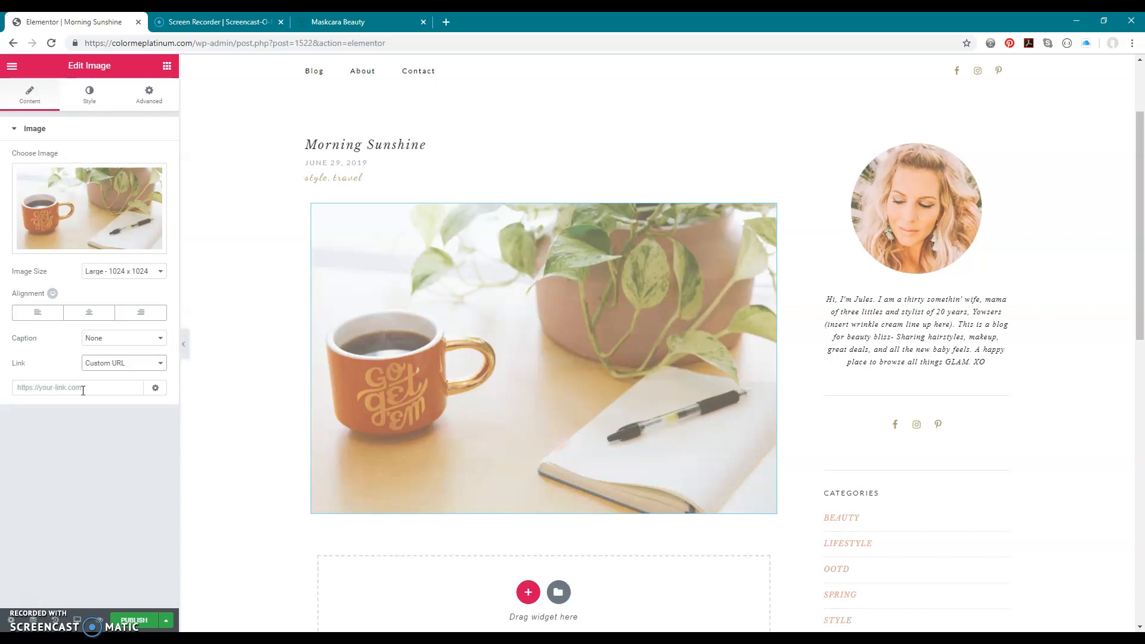
pyautogui.click(355, 21)
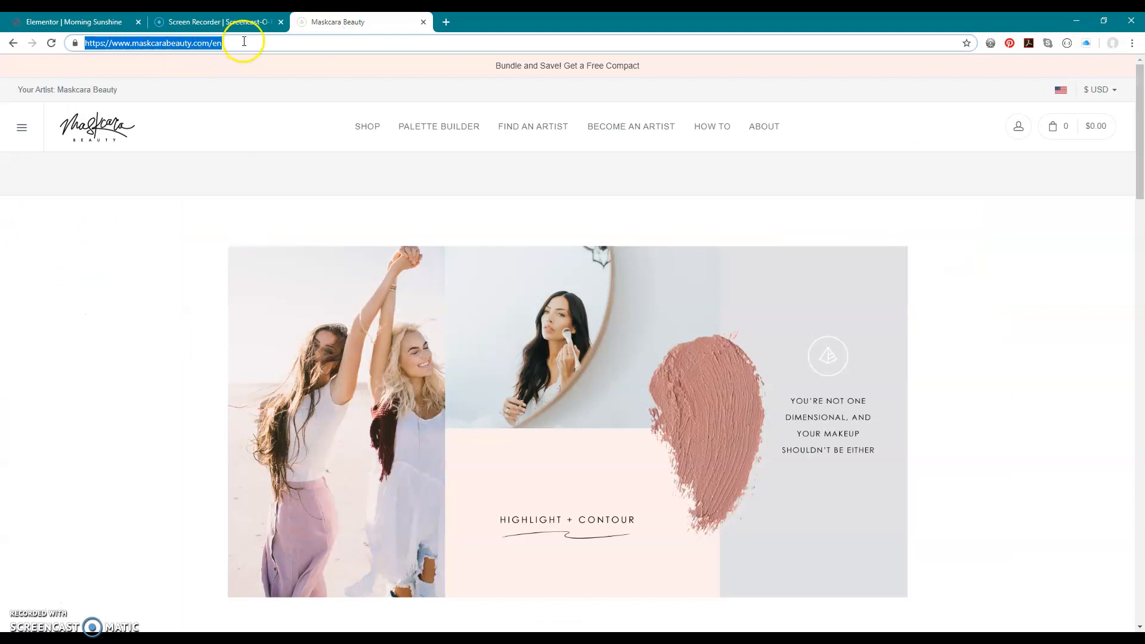
pyautogui.click(84, 22)
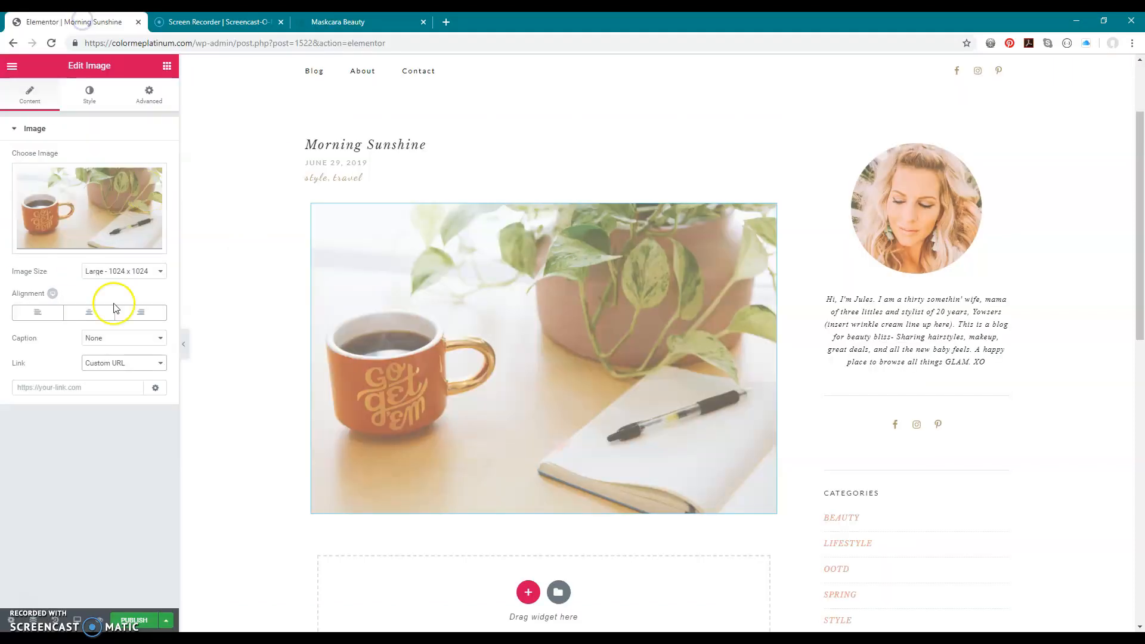
pyautogui.click(37, 388)
pyautogui.write('https://www.maskcarabeauty.com/en')
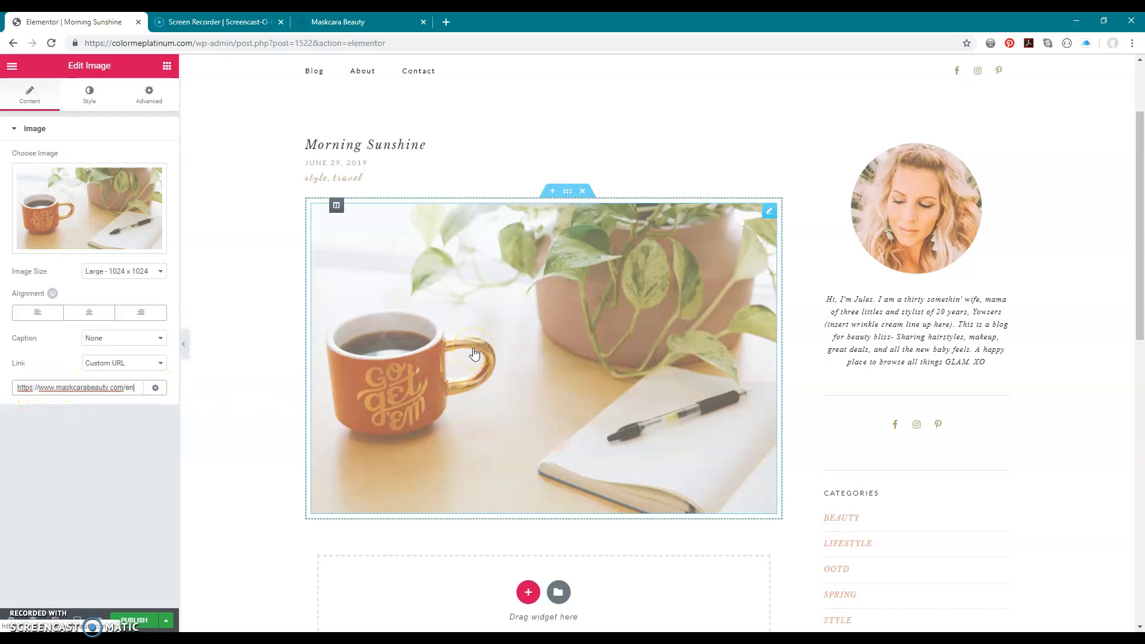
pyautogui.click(603, 475)
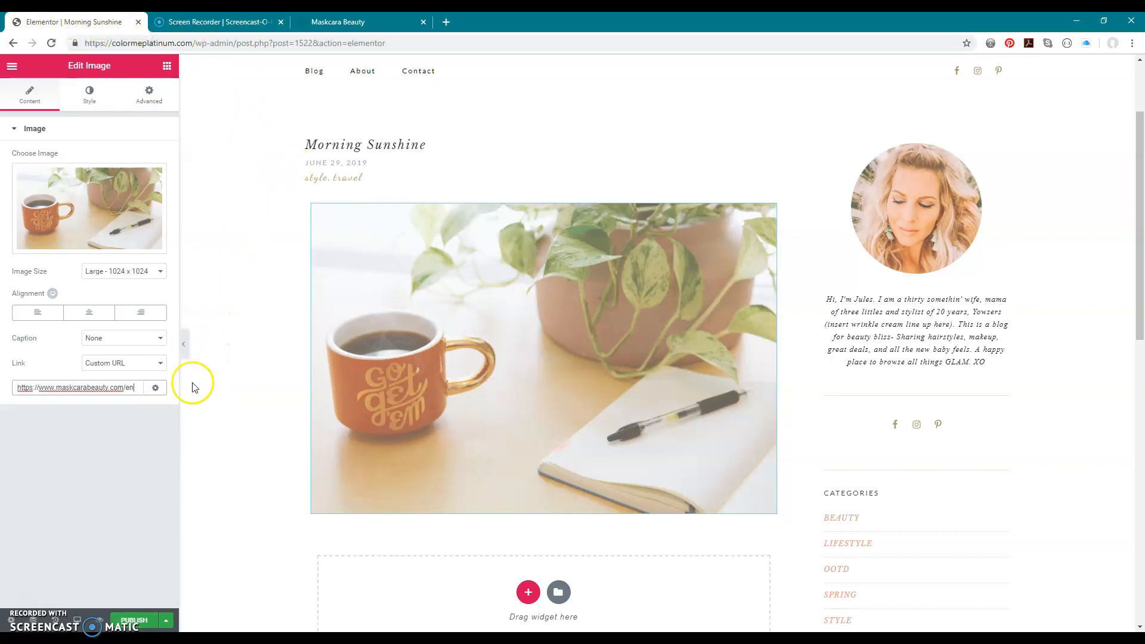
# Step: Set the coffee image's link to open in a new window
pyautogui.click(155, 388)
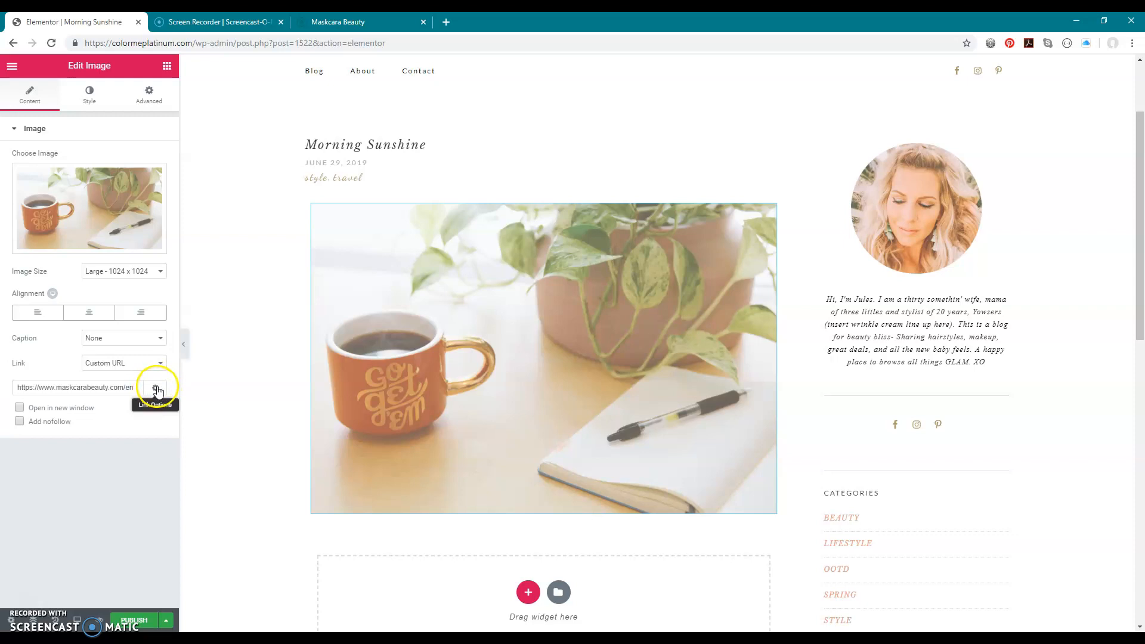
pyautogui.click(20, 408)
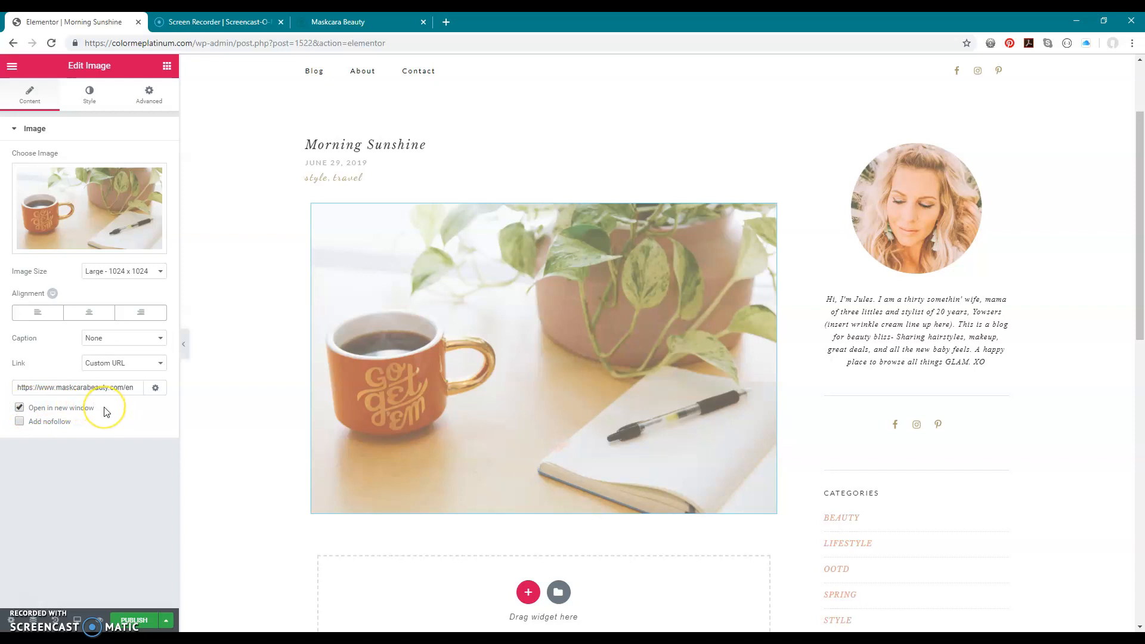
pyautogui.click(94, 412)
# Step: Add a Text Editor widget directly below the coffee image
pyautogui.scroll(-1, 274, 249)
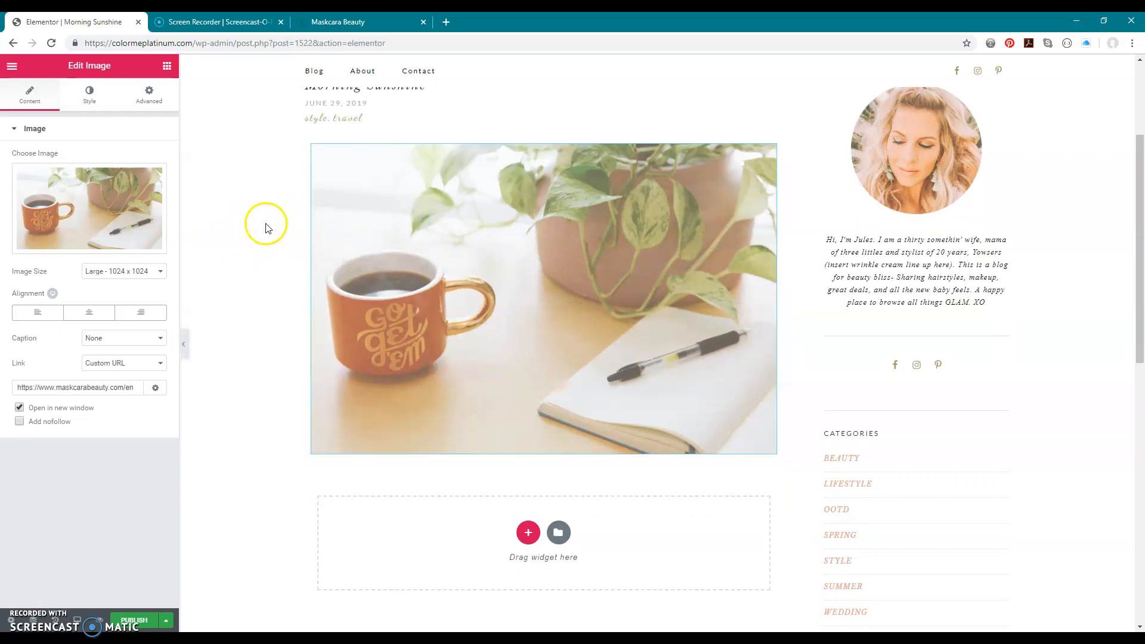
pyautogui.scroll(-1, 259, 226)
pyautogui.scroll(1, 258, 225)
pyautogui.scroll(-1, 247, 226)
pyautogui.scroll(1, 245, 228)
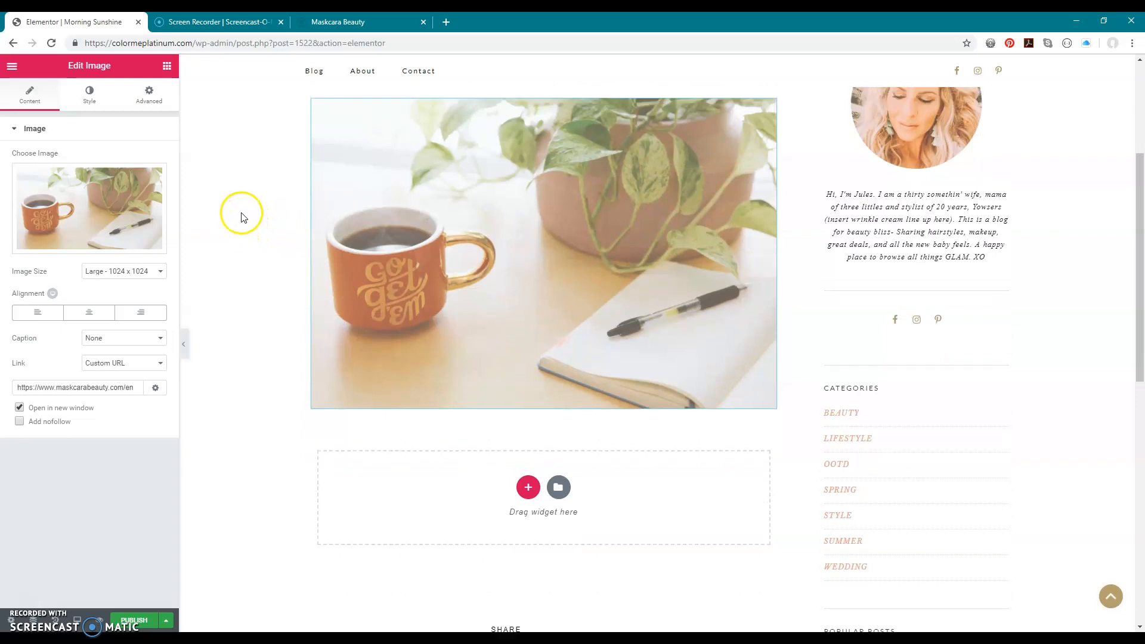
pyautogui.click(167, 69)
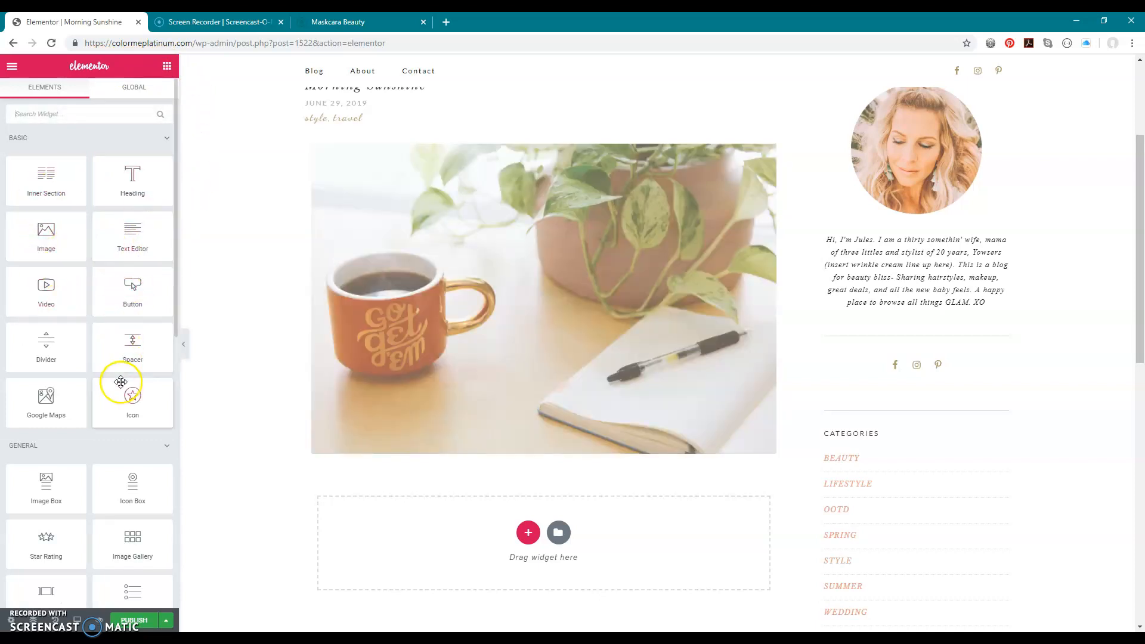
pyautogui.scroll(-1, 217, 209)
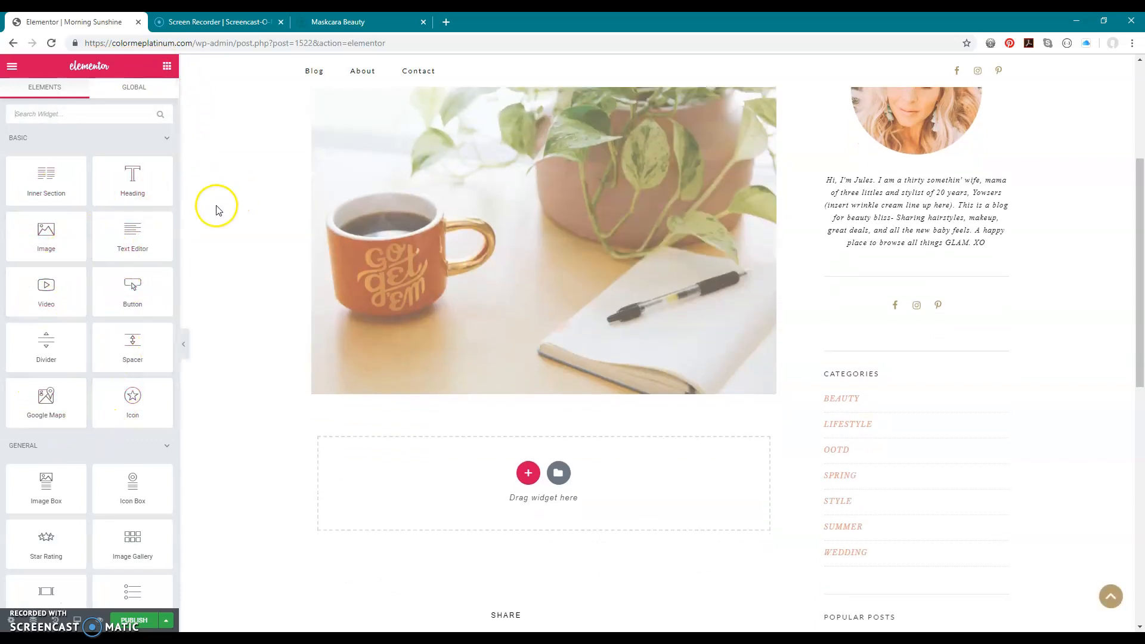
pyautogui.moveTo(123, 231); pyautogui.dragTo(492, 397)
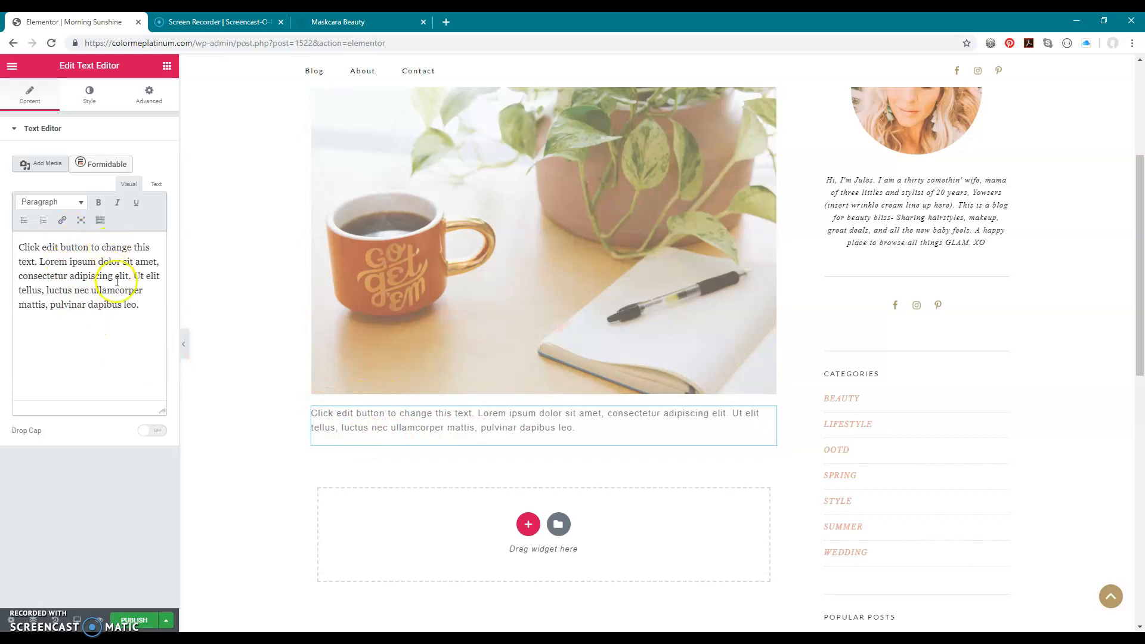
# Step: Insert a separate line reading "Hello" above the placeholder paragraph in the text widget
pyautogui.moveTo(139, 307); pyautogui.dragTo(11, 239)
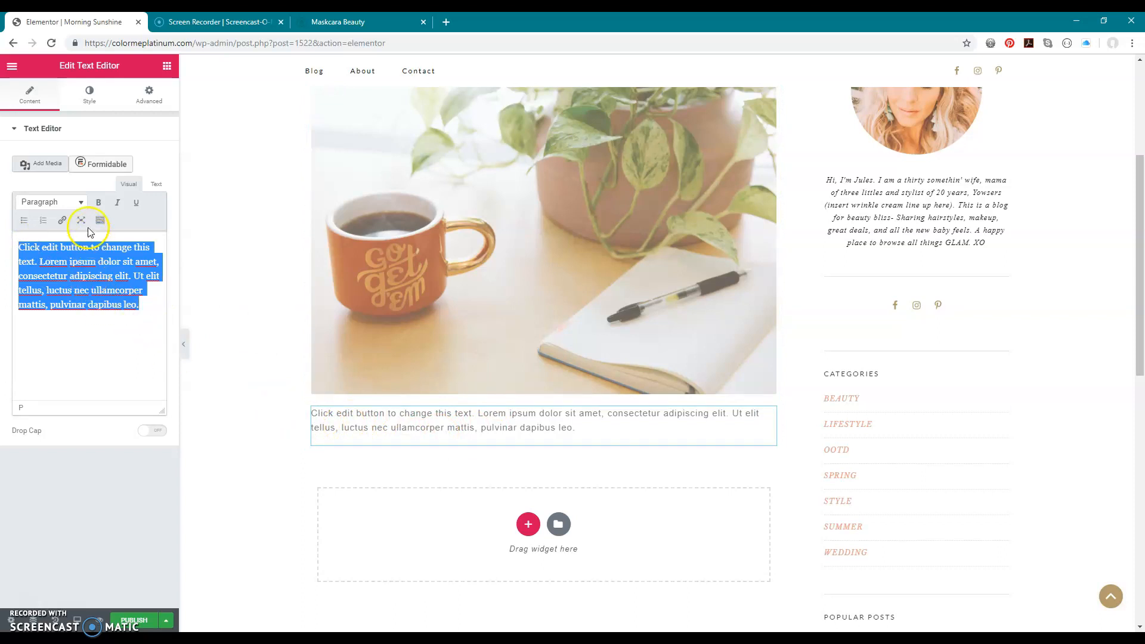
pyautogui.click(95, 276)
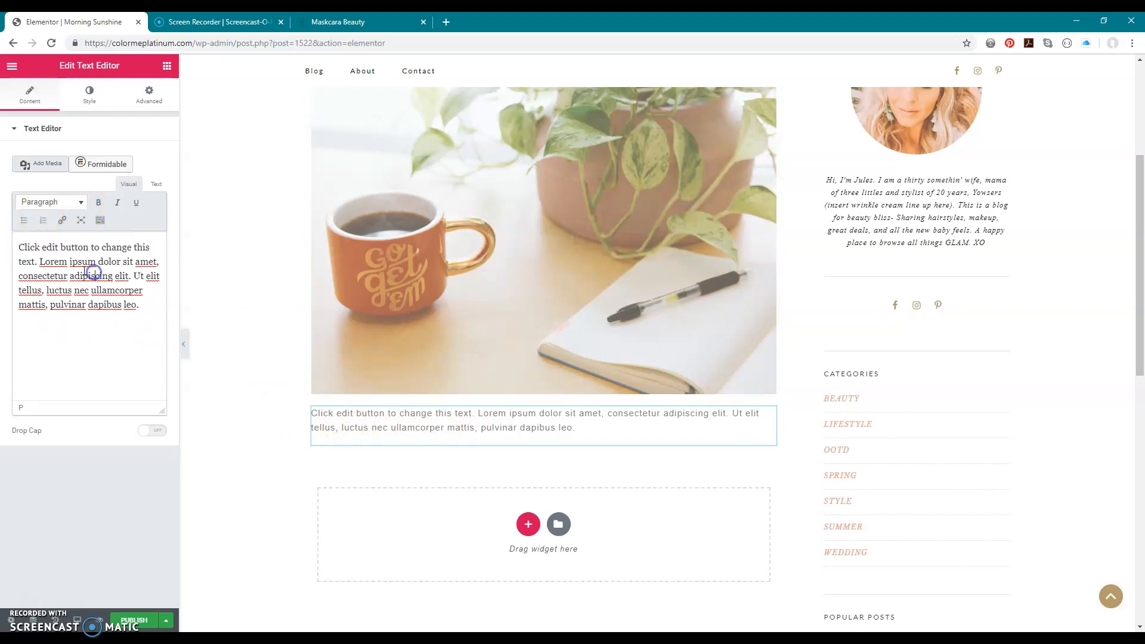
pyautogui.press('Return')
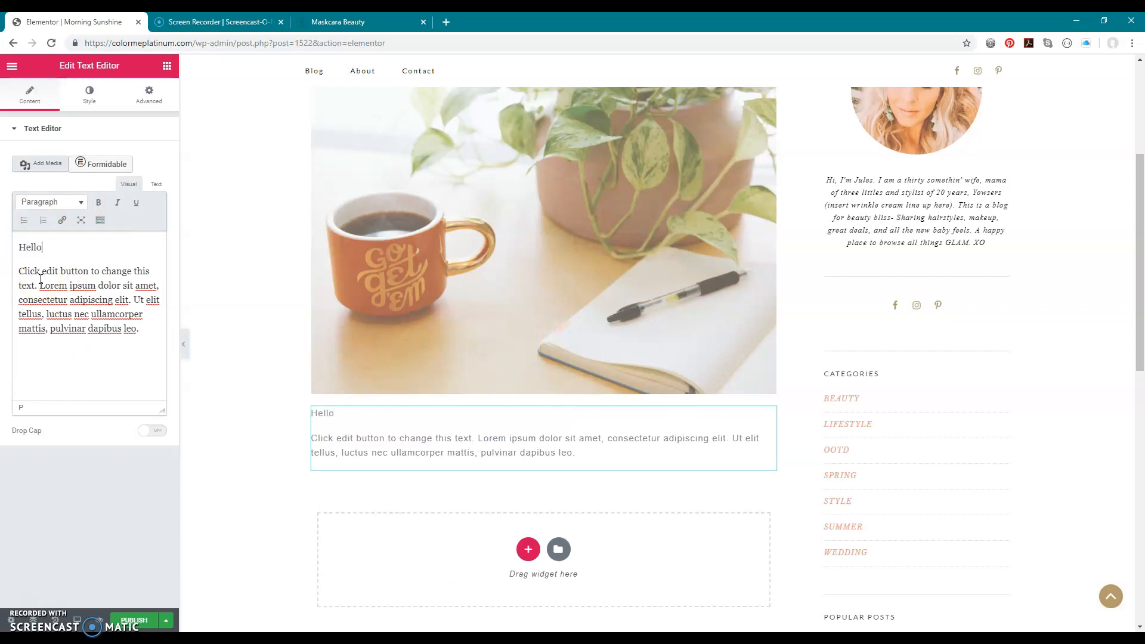
# Step: Format the "Hello" line as Heading 1
pyautogui.click(83, 203)
pyautogui.click(83, 246)
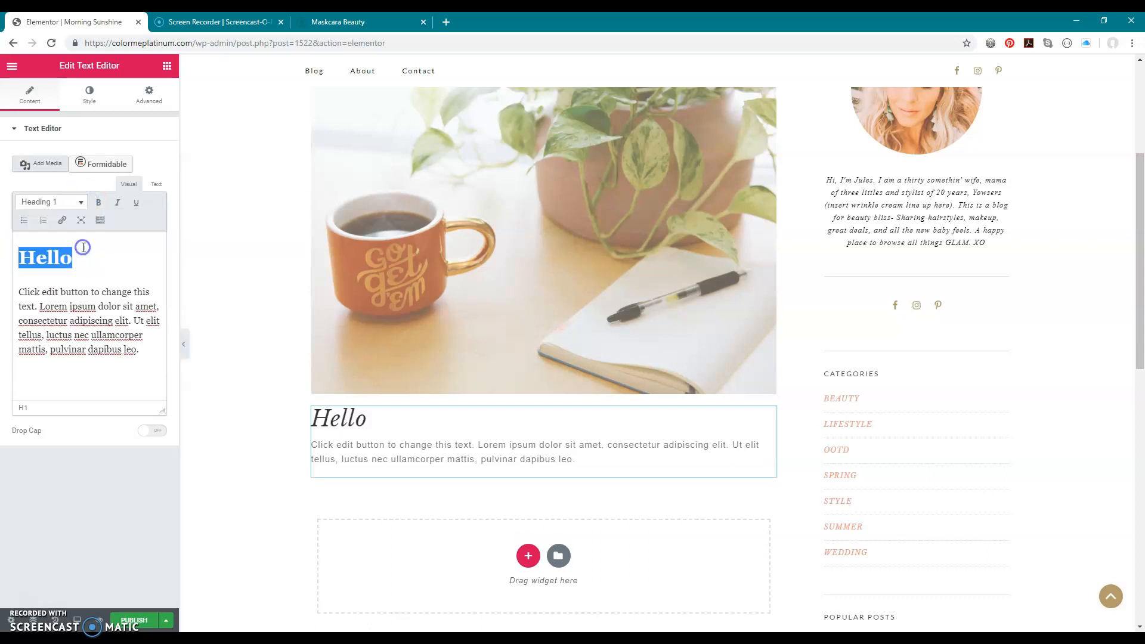
pyautogui.click(348, 449)
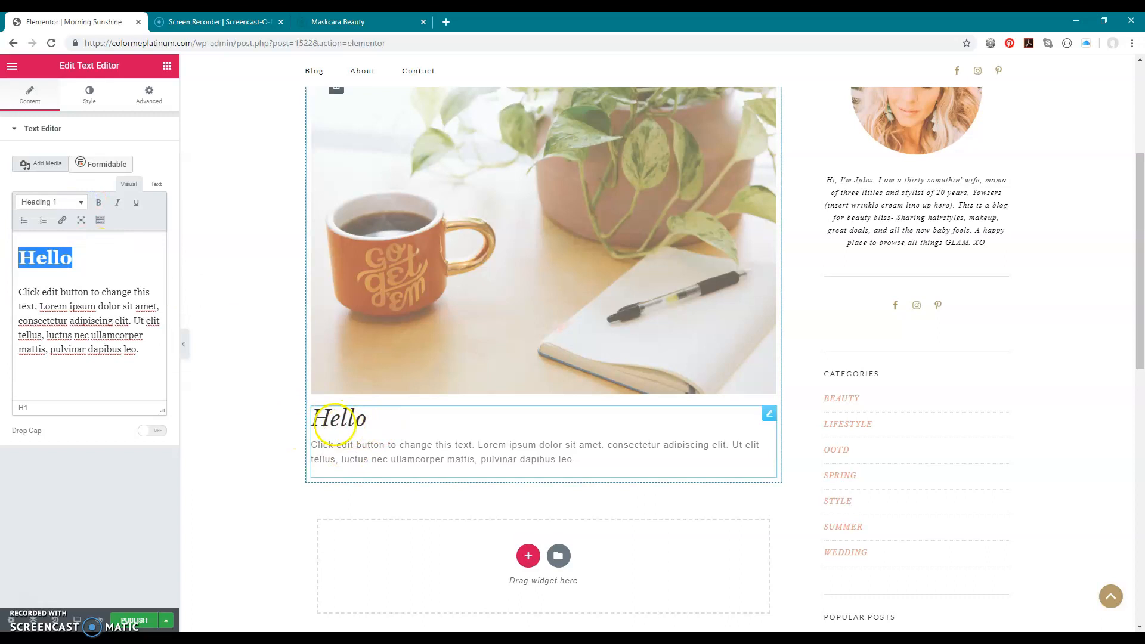
# Step: Format the "Hello" line as Heading 4 and check it against the paragraph and the post title
pyautogui.click(80, 202)
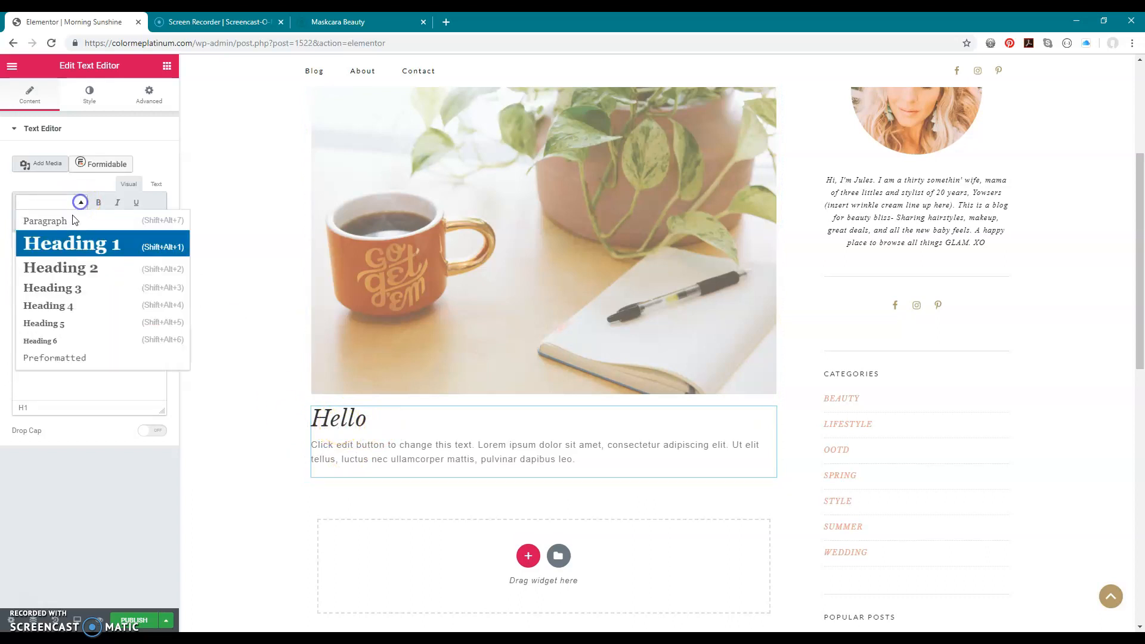
pyautogui.click(51, 306)
pyautogui.scroll(2, 331, 405)
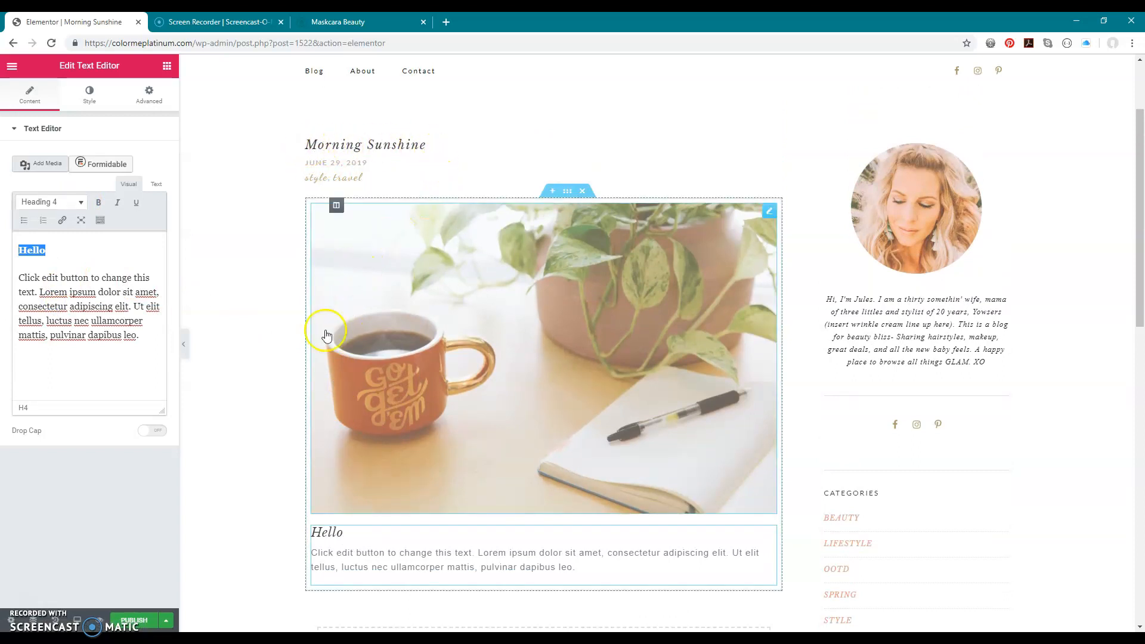
pyautogui.scroll(-1, 275, 350)
pyautogui.scroll(-1, 275, 351)
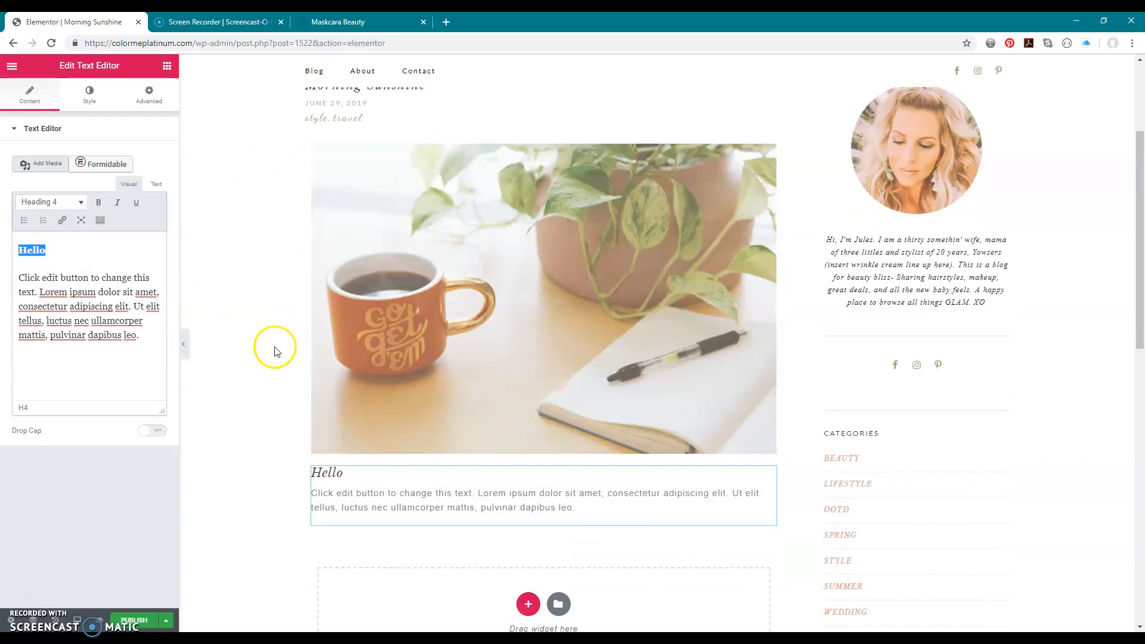
pyautogui.scroll(-1, 274, 350)
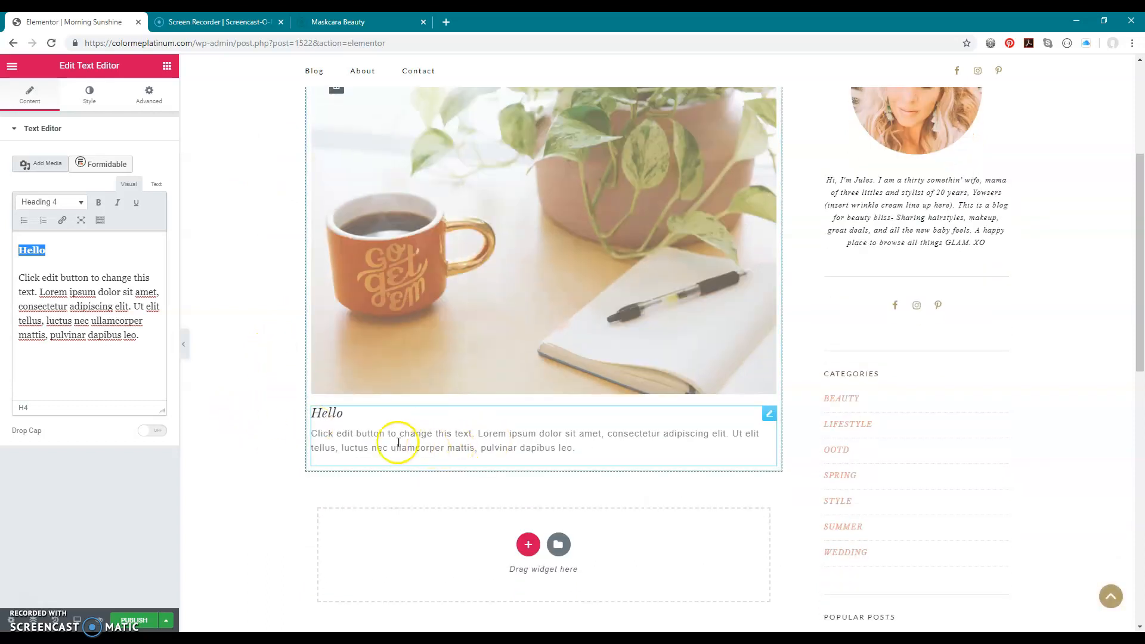
pyautogui.scroll(-2, 233, 406)
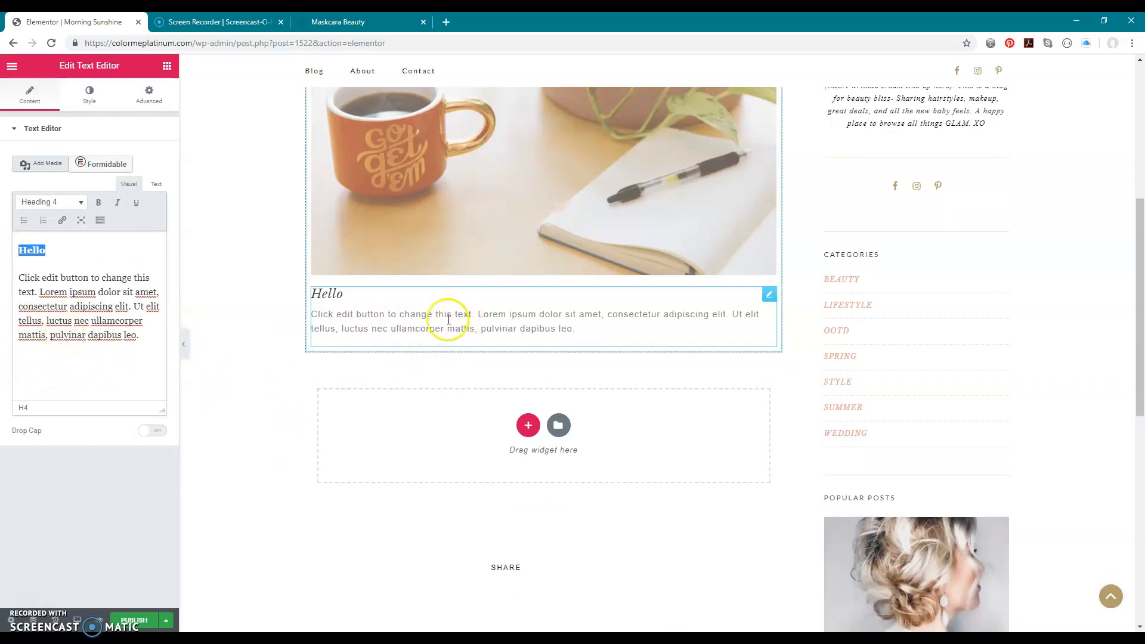
pyautogui.moveTo(333, 314); pyautogui.dragTo(571, 325)
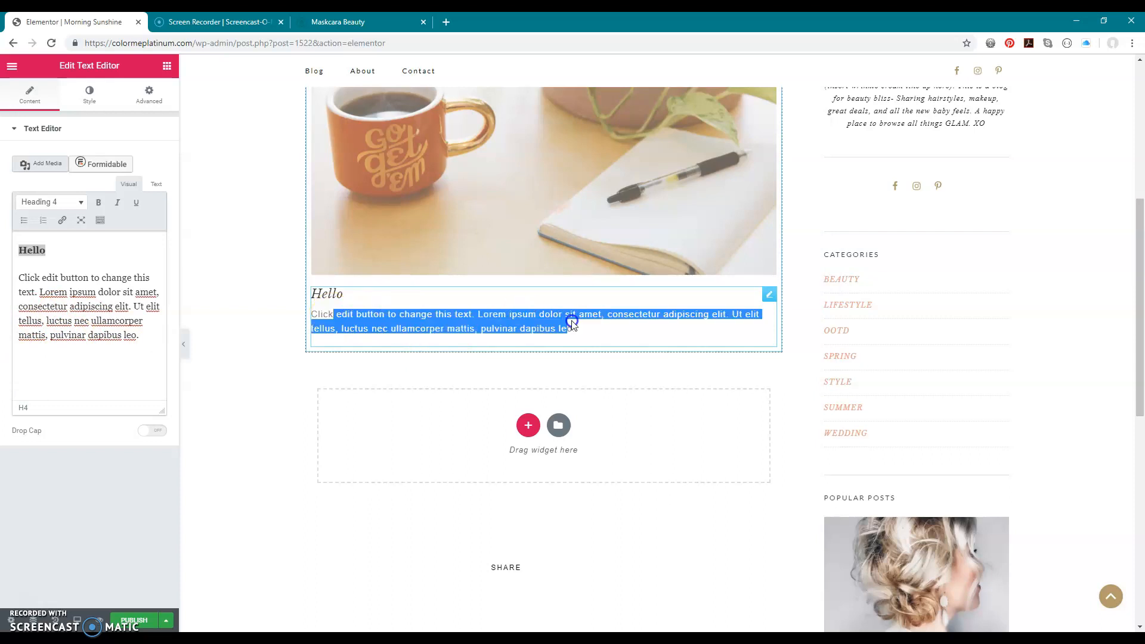
pyautogui.click(597, 328)
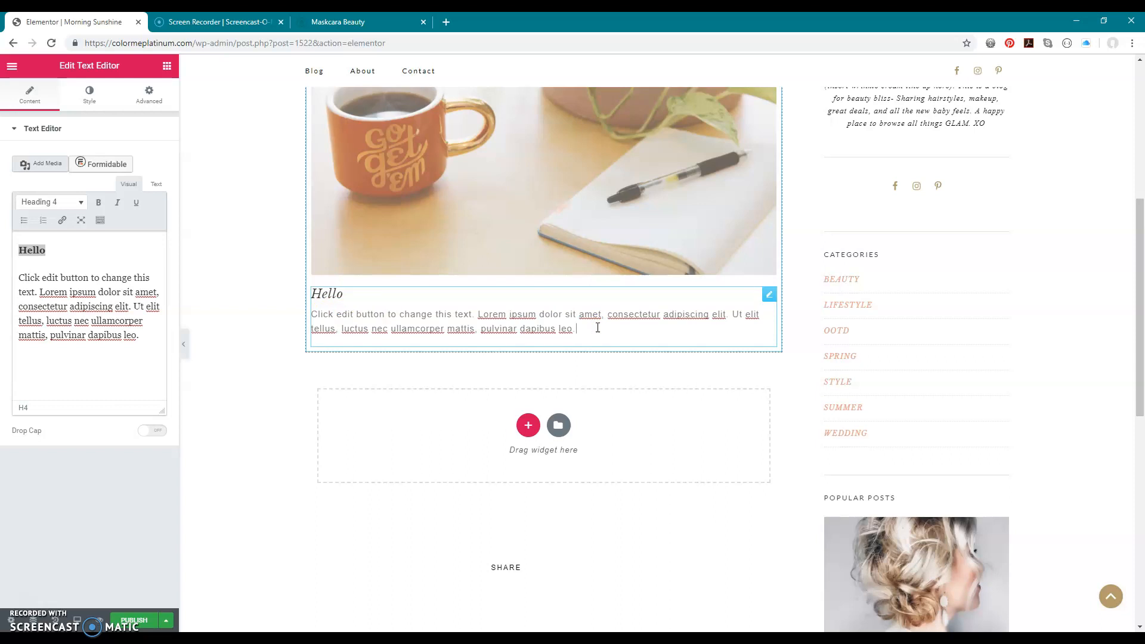
pyautogui.click(89, 306)
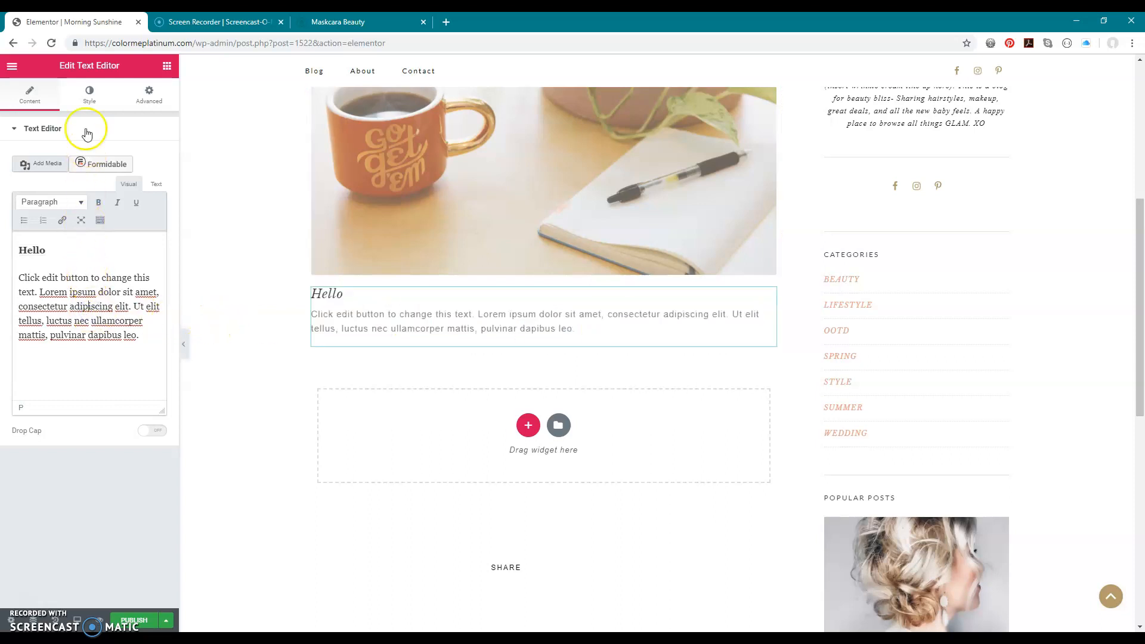
# Step: Open the text widget's typography settings and look at the available font families without choosing one
pyautogui.click(87, 93)
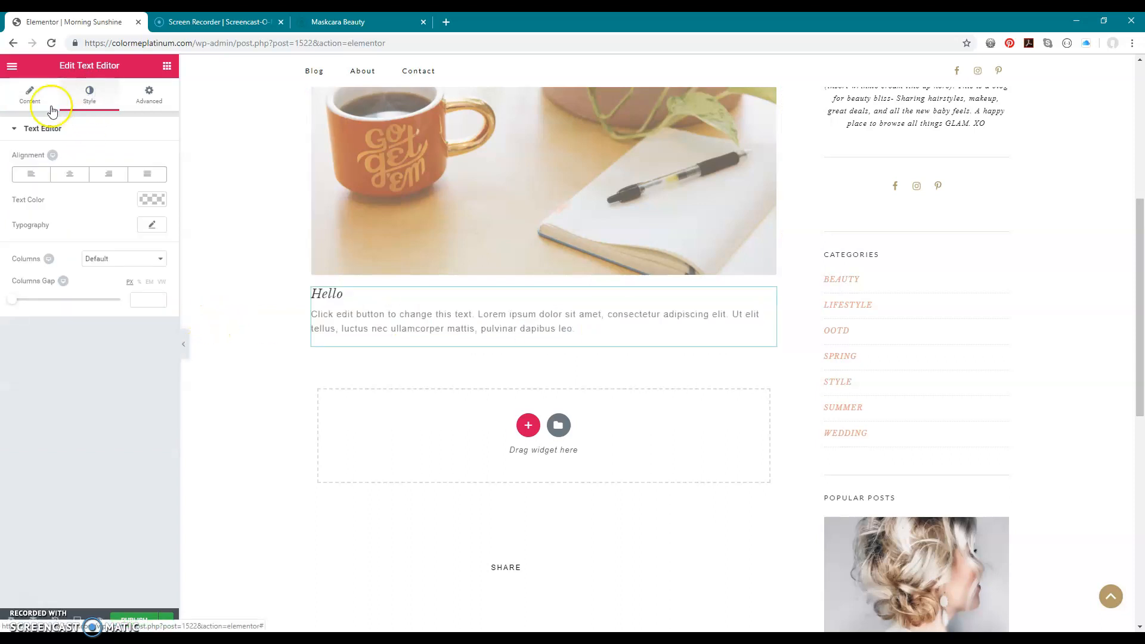
pyautogui.click(153, 227)
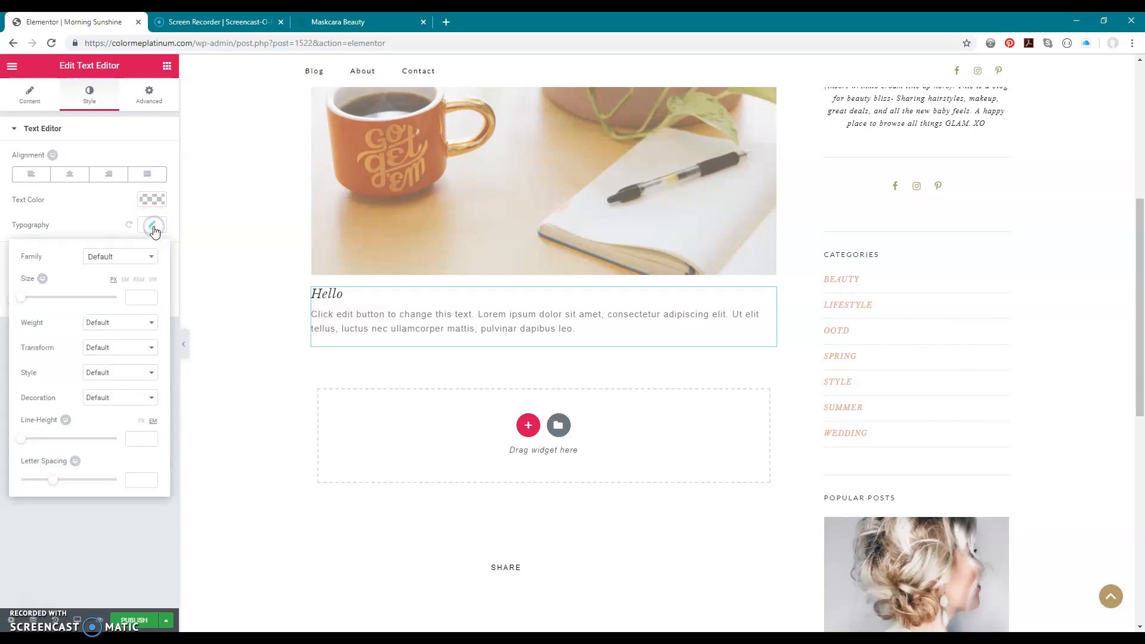
pyautogui.click(152, 257)
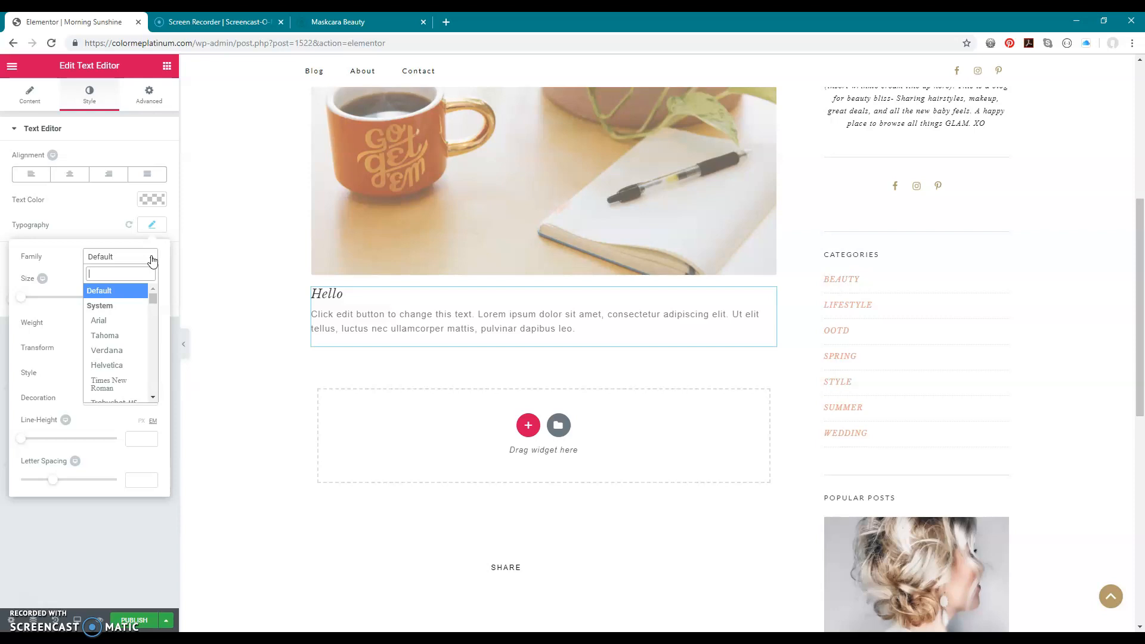
pyautogui.click(152, 258)
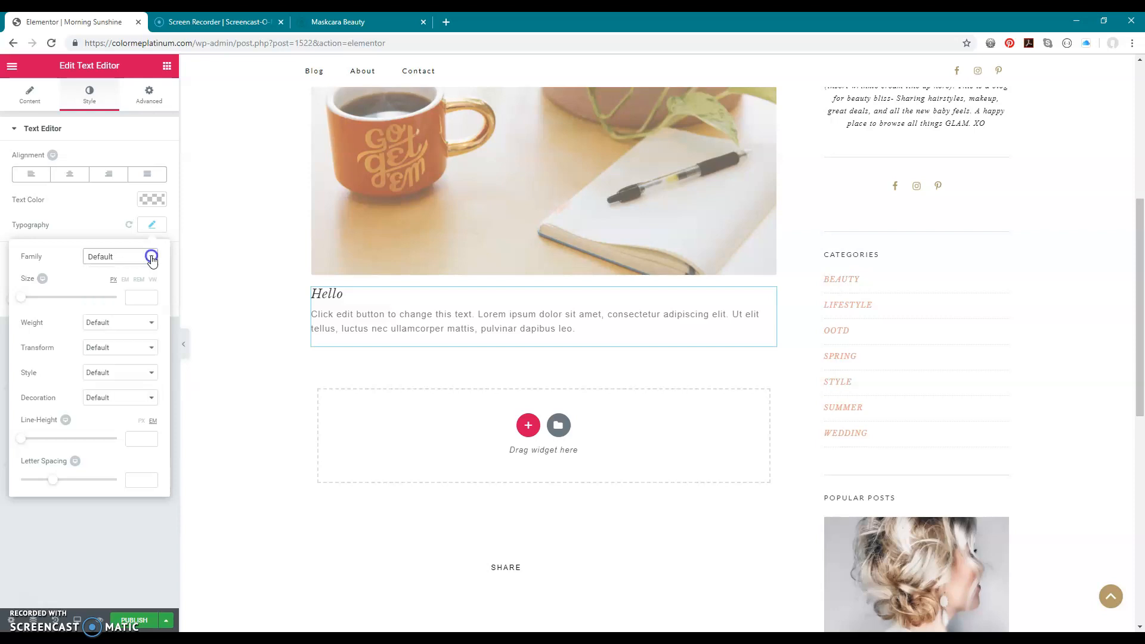
# Step: Set the text widget's paragraph colour to black (#000000), after trying the green and dark grey swatches
pyautogui.click(96, 208)
pyautogui.click(150, 199)
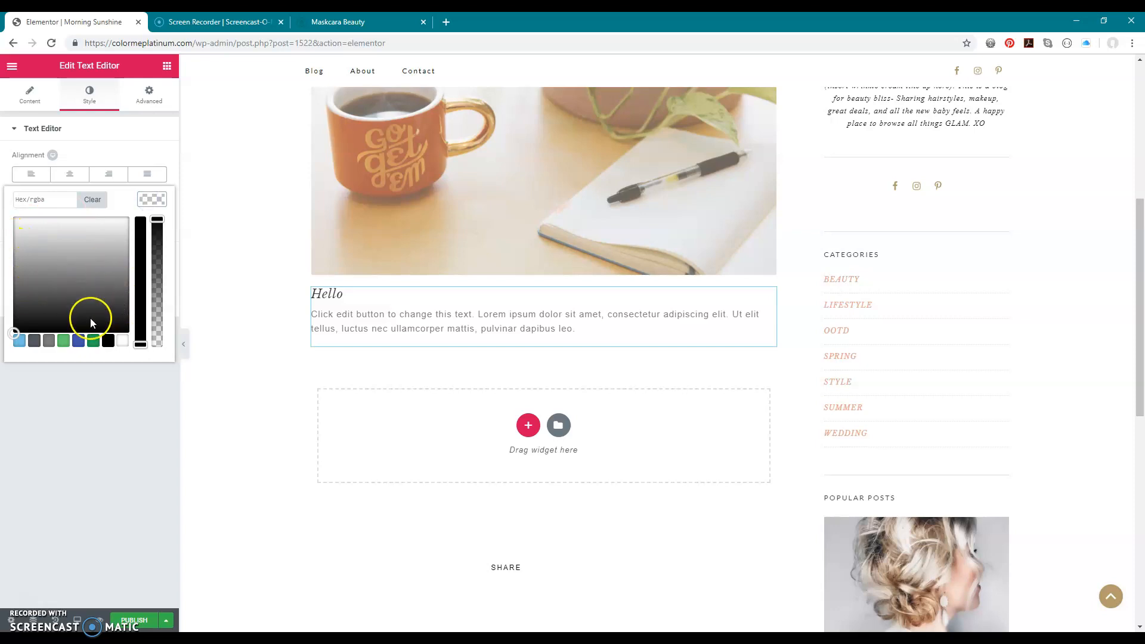
pyautogui.click(93, 341)
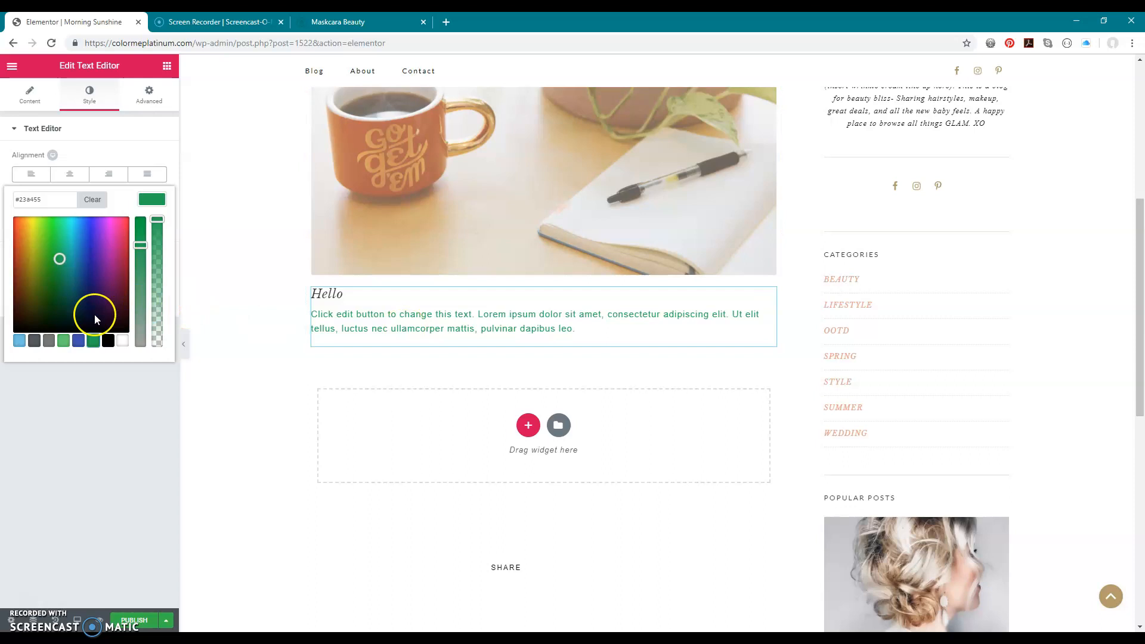
pyautogui.click(37, 340)
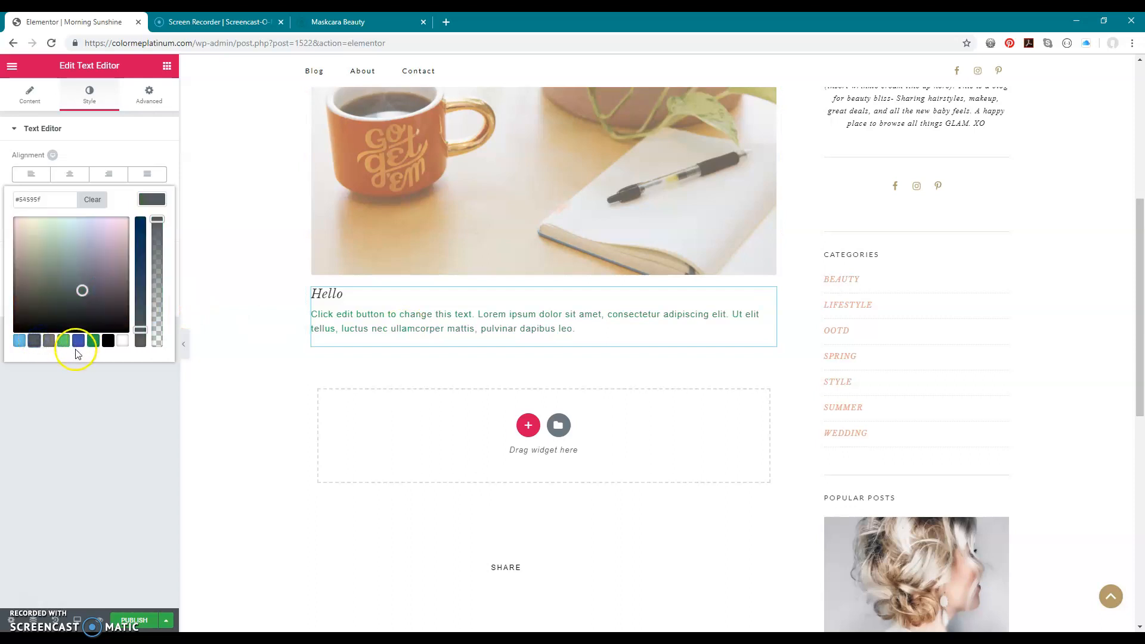
pyautogui.click(107, 342)
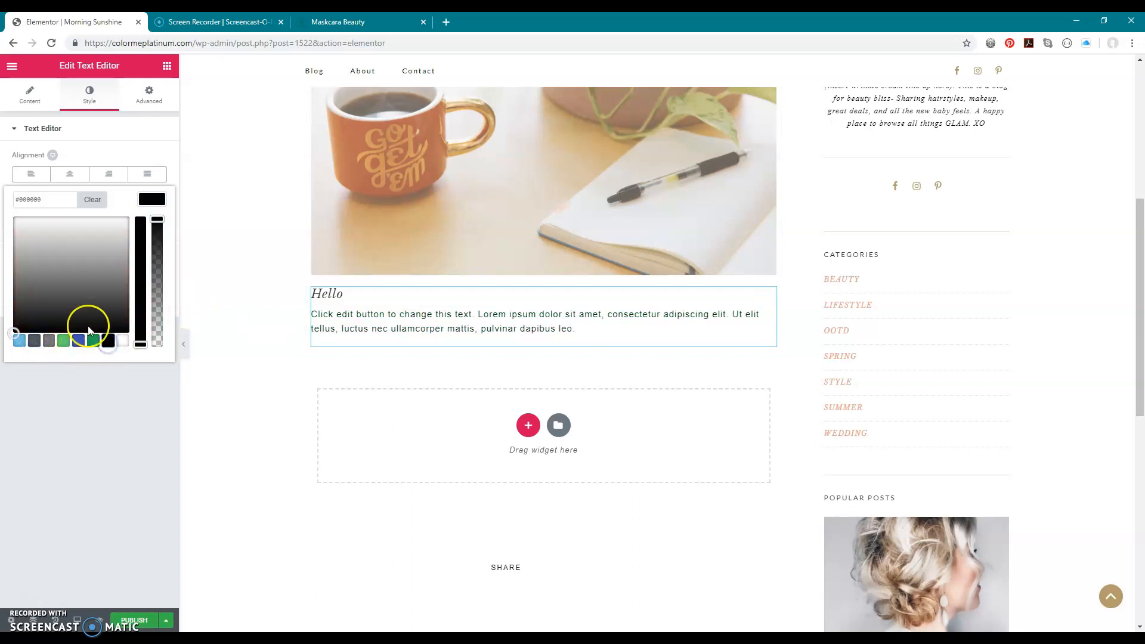
pyautogui.click(91, 148)
pyautogui.click(13, 128)
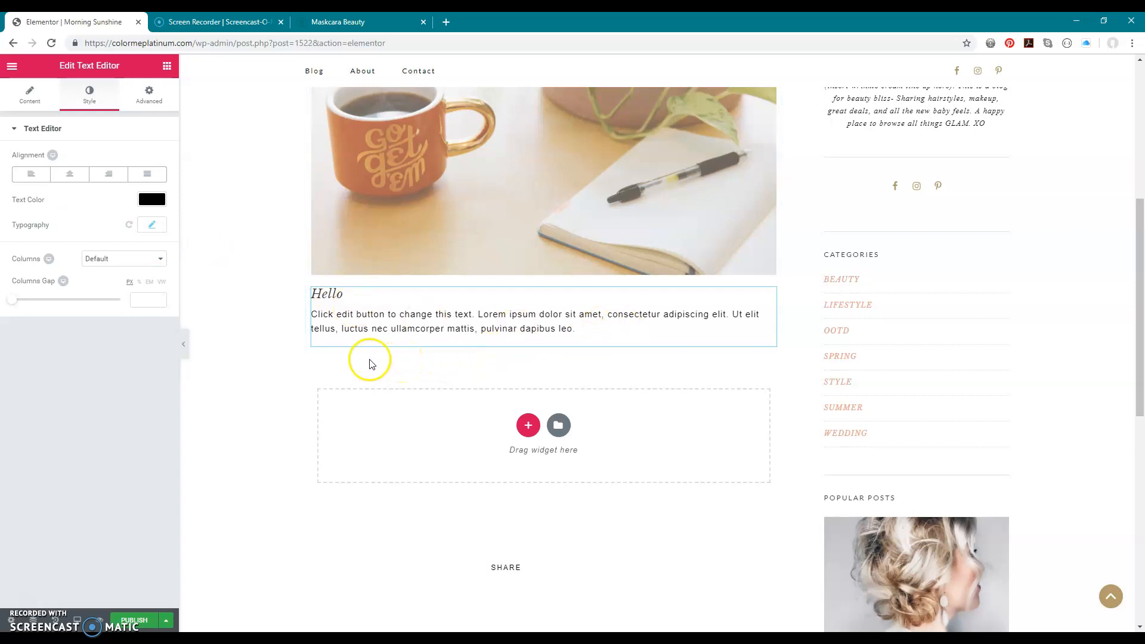
# Step: Add an Icon Box widget directly below the "Hello" text widget
pyautogui.click(168, 67)
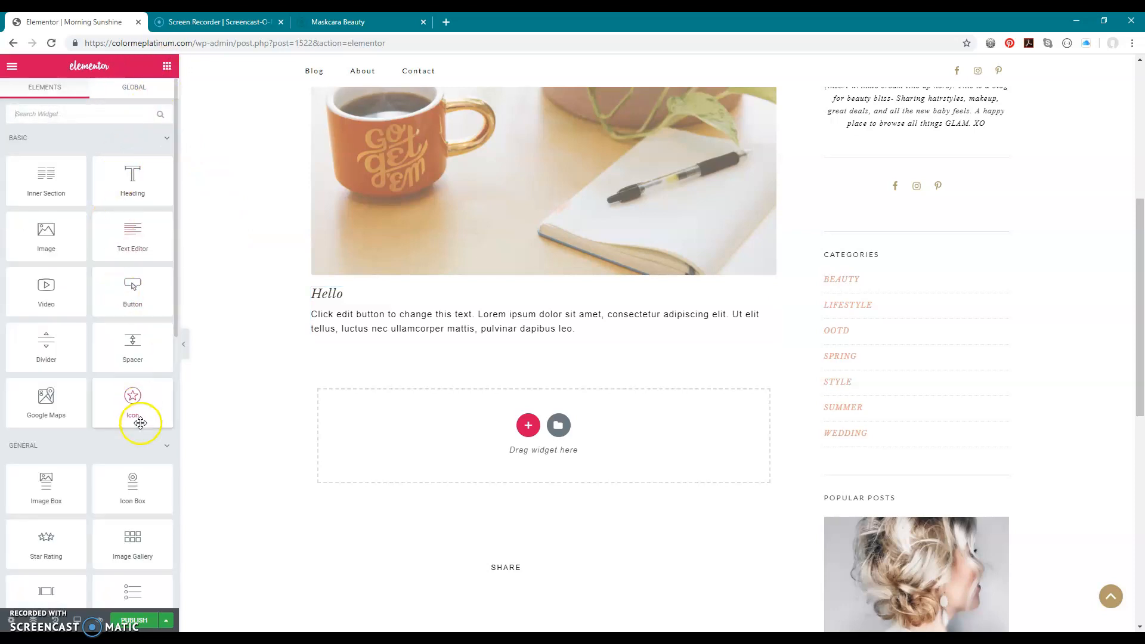
pyautogui.moveTo(118, 487); pyautogui.dragTo(527, 347)
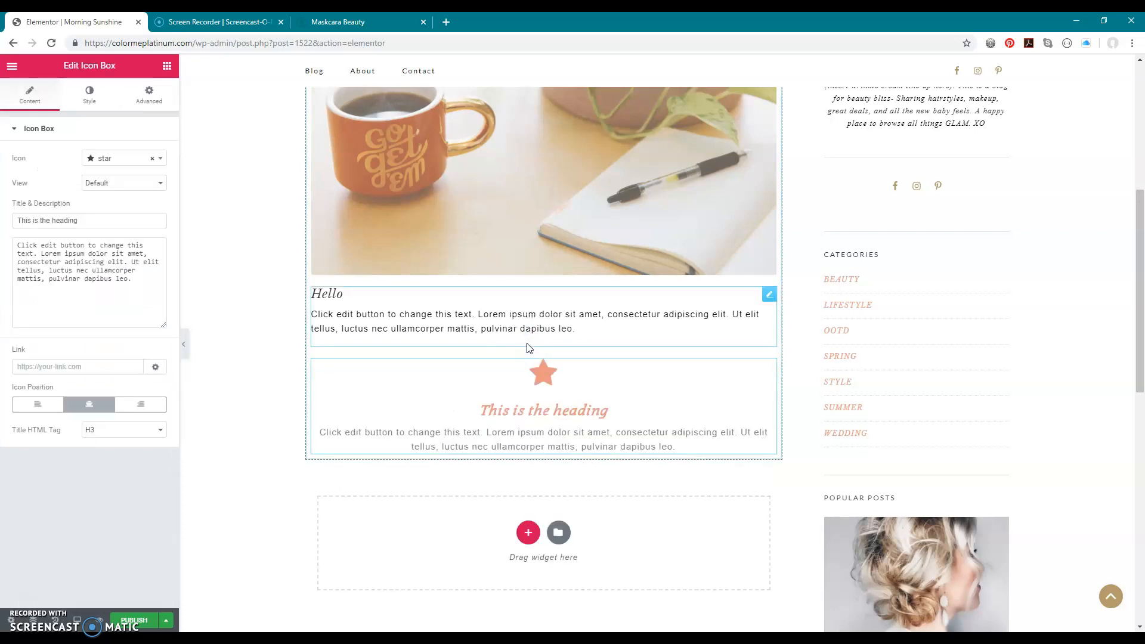
pyautogui.click(558, 365)
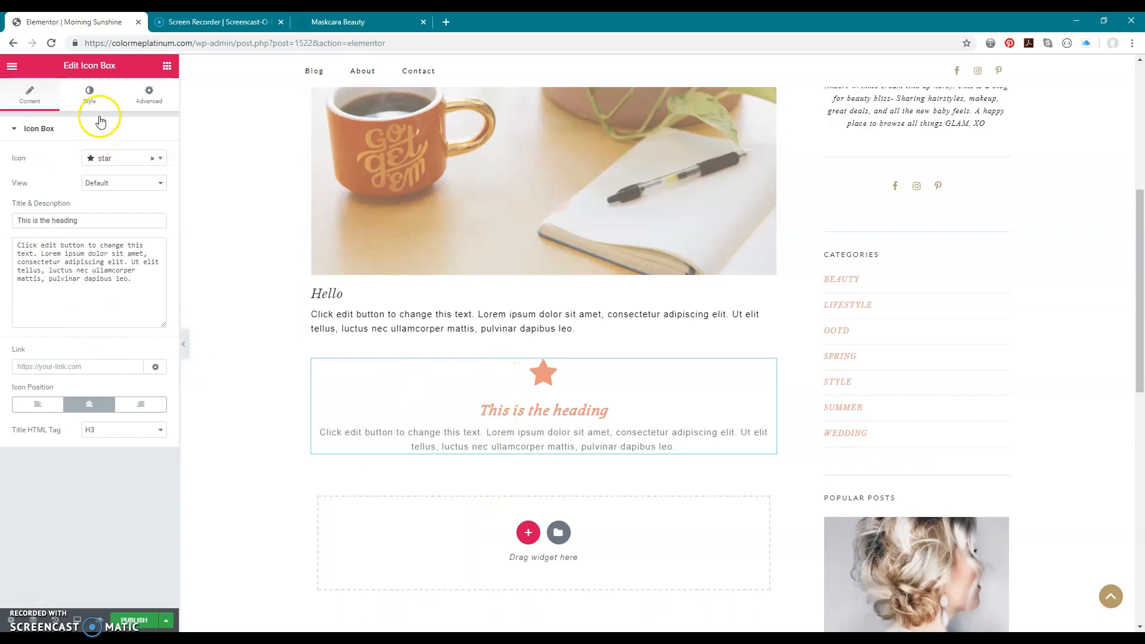
# Step: Add a second Icon Box in a new section below the first one and delete that section
pyautogui.click(167, 65)
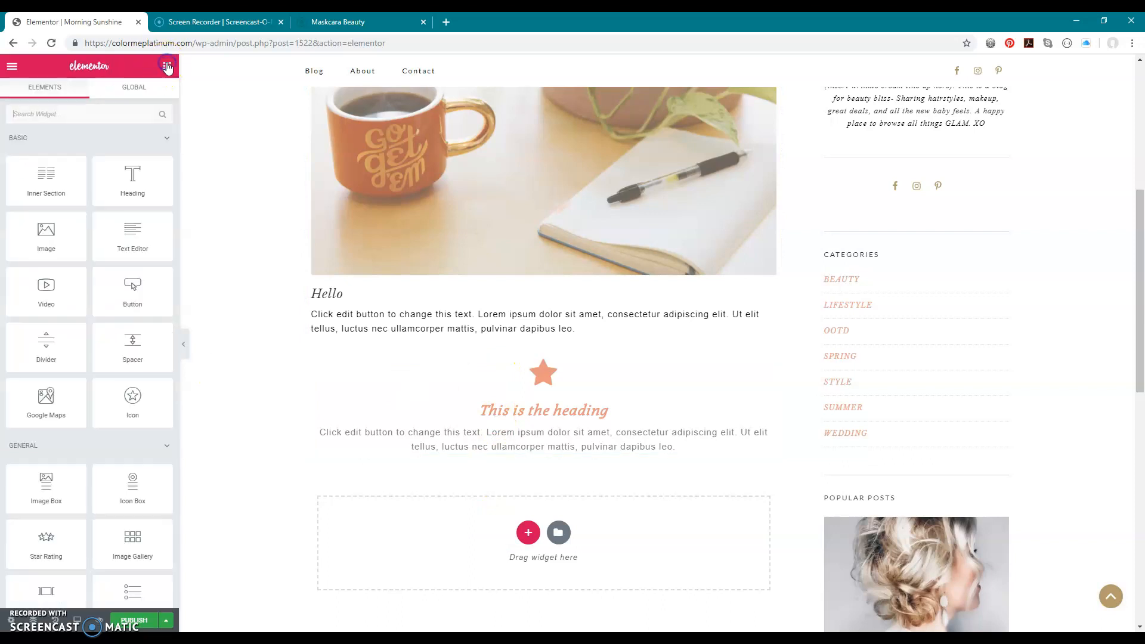
pyautogui.moveTo(129, 486); pyautogui.dragTo(475, 535)
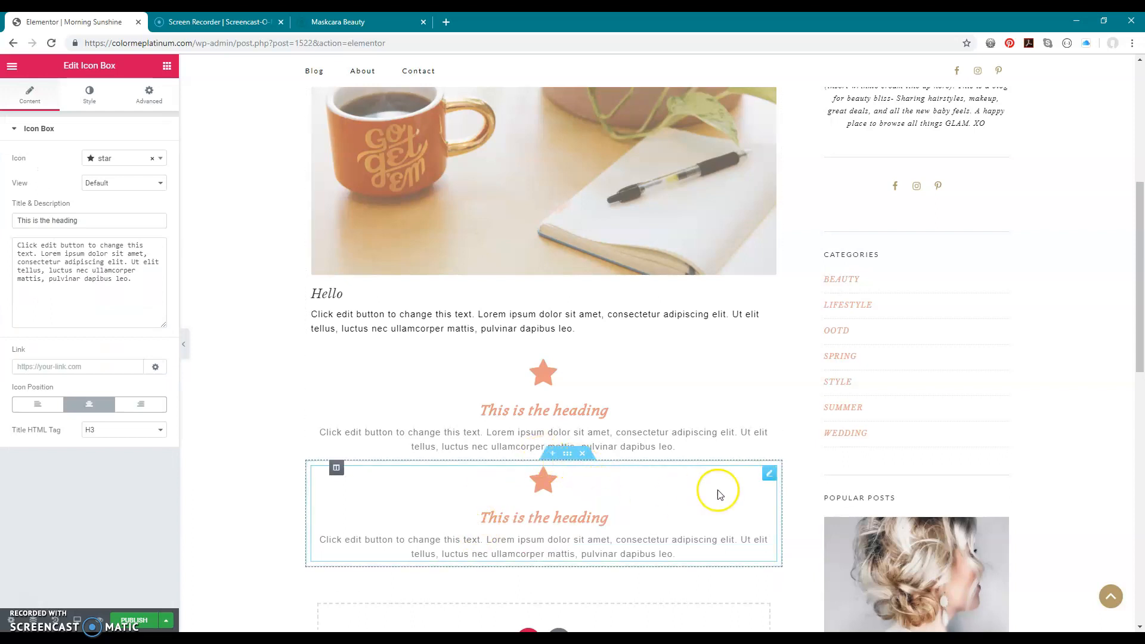
pyautogui.moveTo(567, 455); pyautogui.dragTo(516, 499)
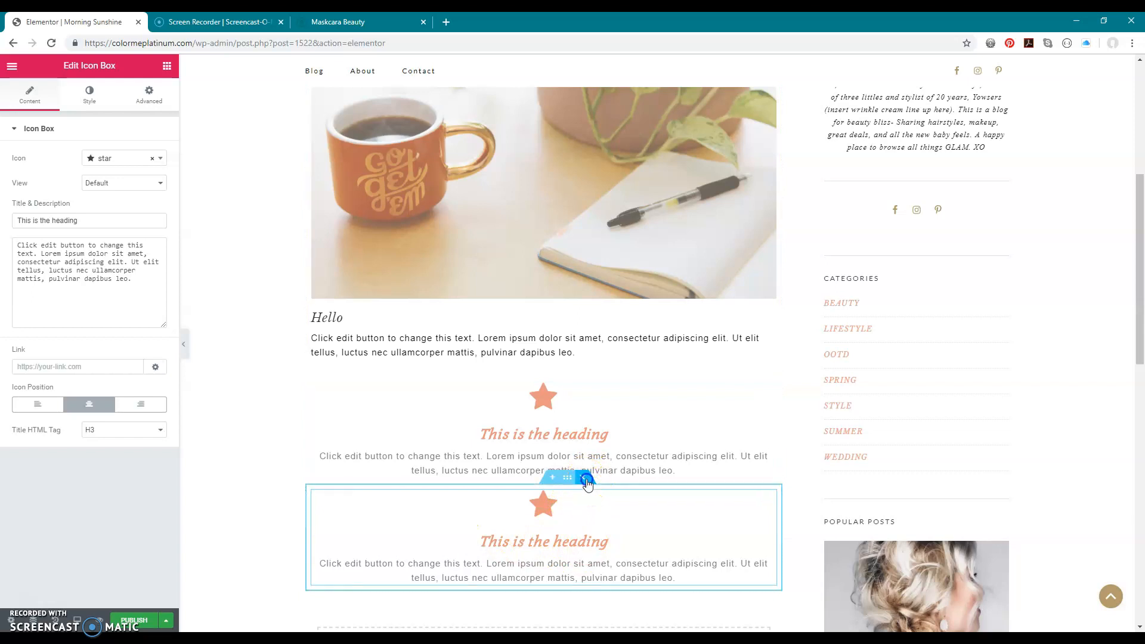
pyautogui.click(586, 480)
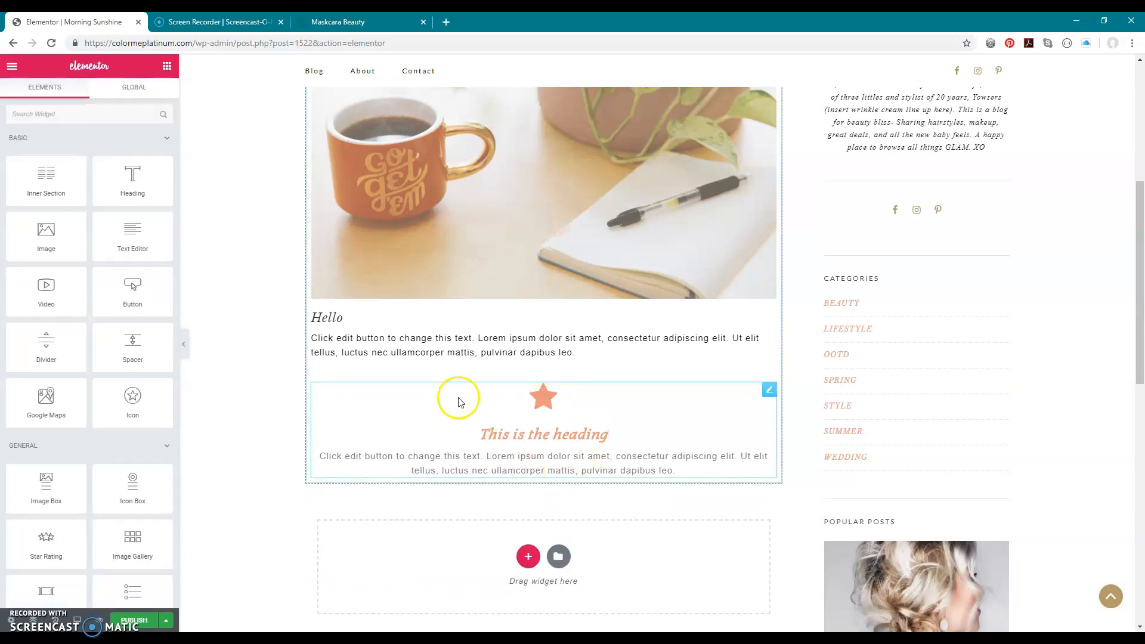
# Step: Change the Icon Box's icon to shopping-cart and its title to "Shop here"
pyautogui.click(658, 408)
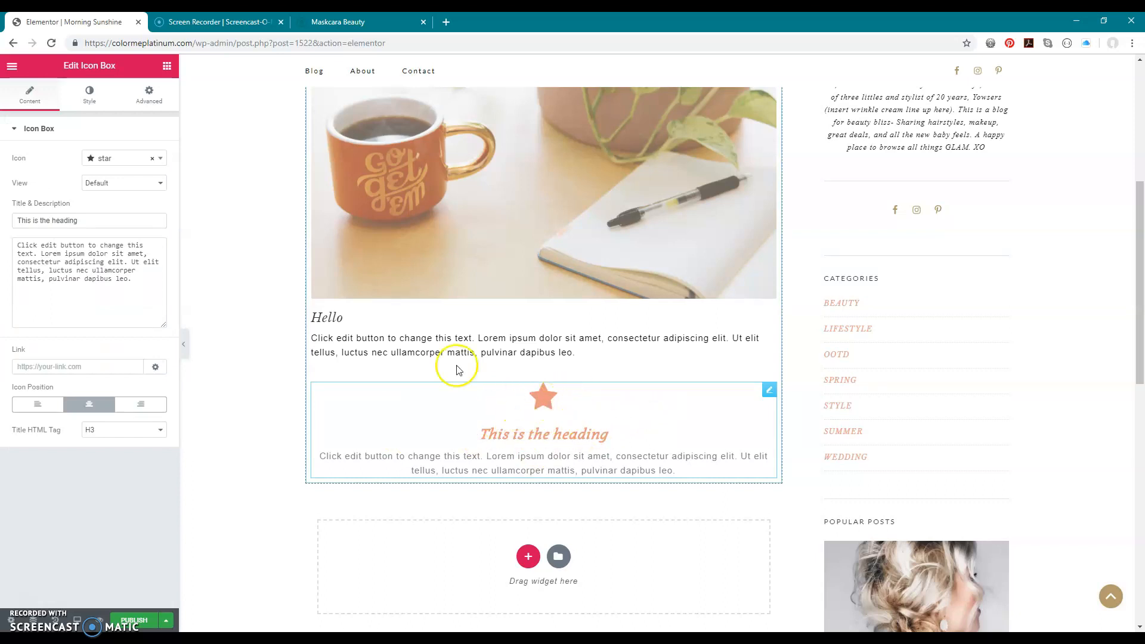
pyautogui.click(161, 160)
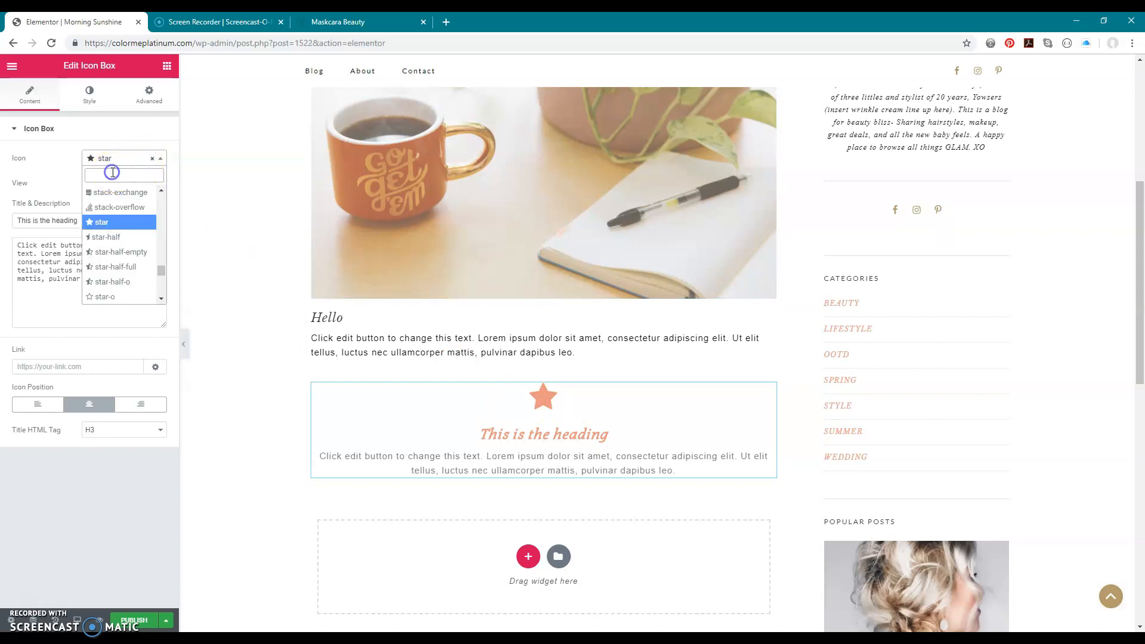
pyautogui.write('cart')
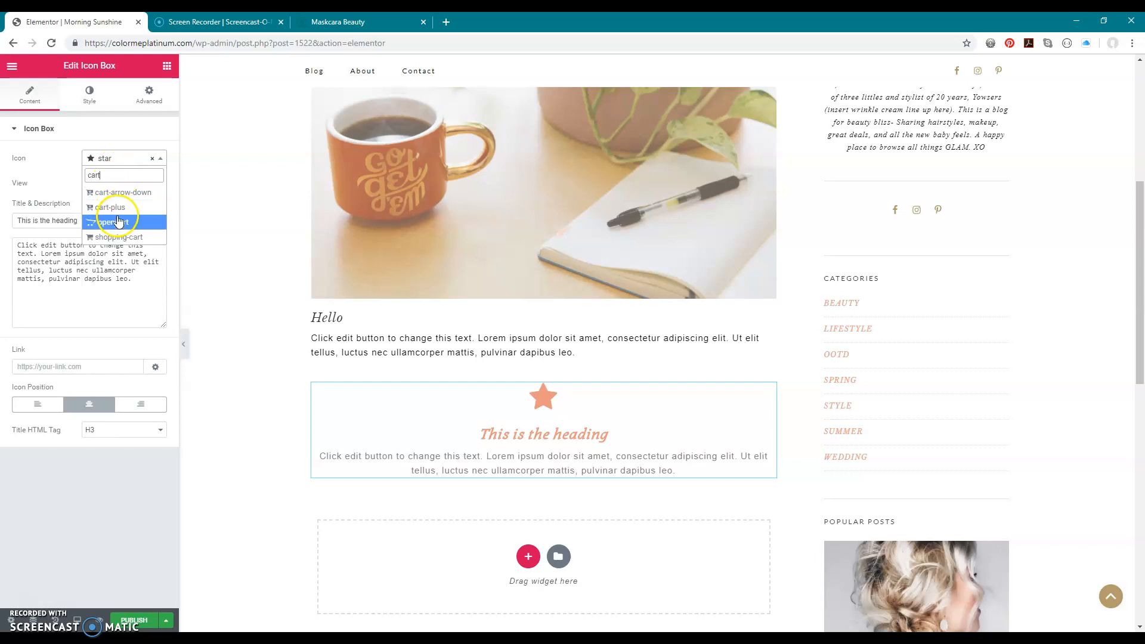
pyautogui.click(121, 237)
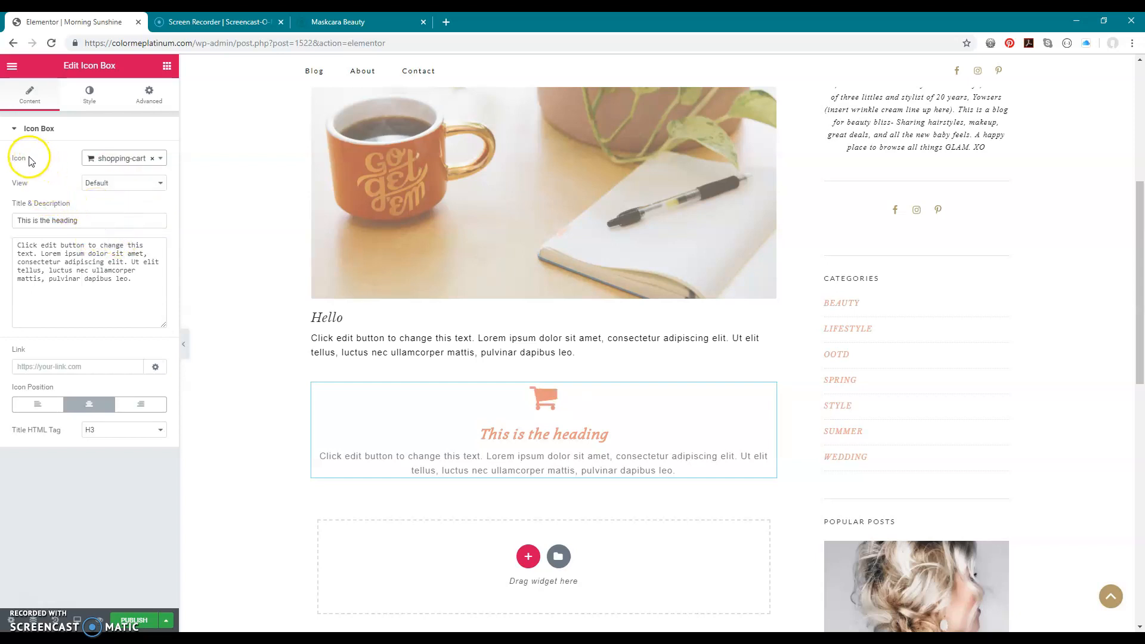
pyautogui.tripleClick(90, 222)
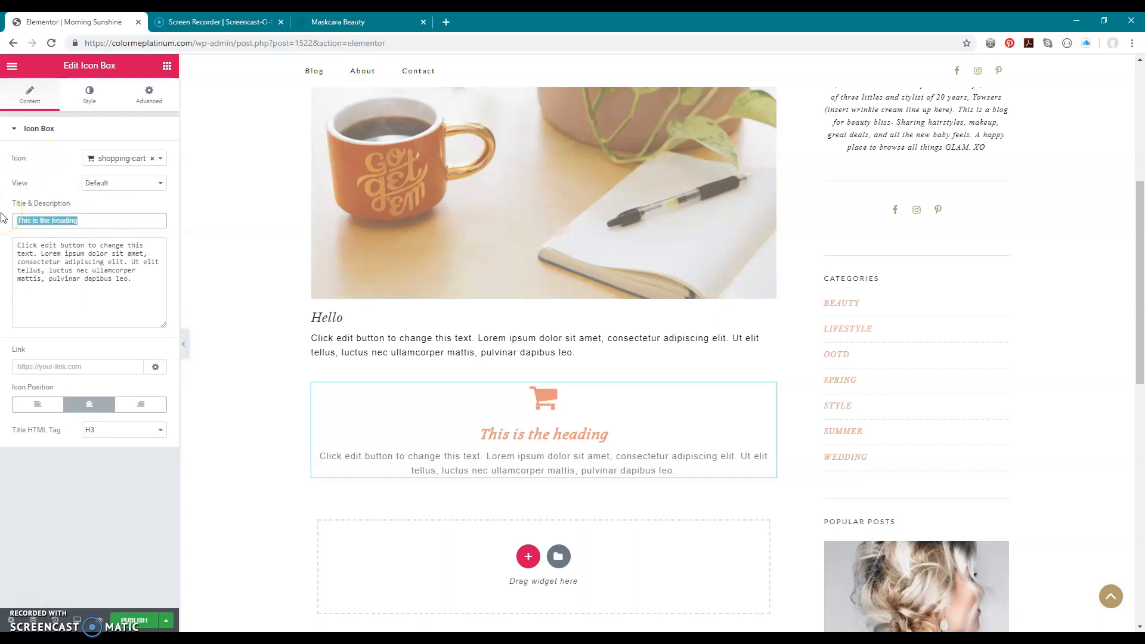
pyautogui.write('Shop here')
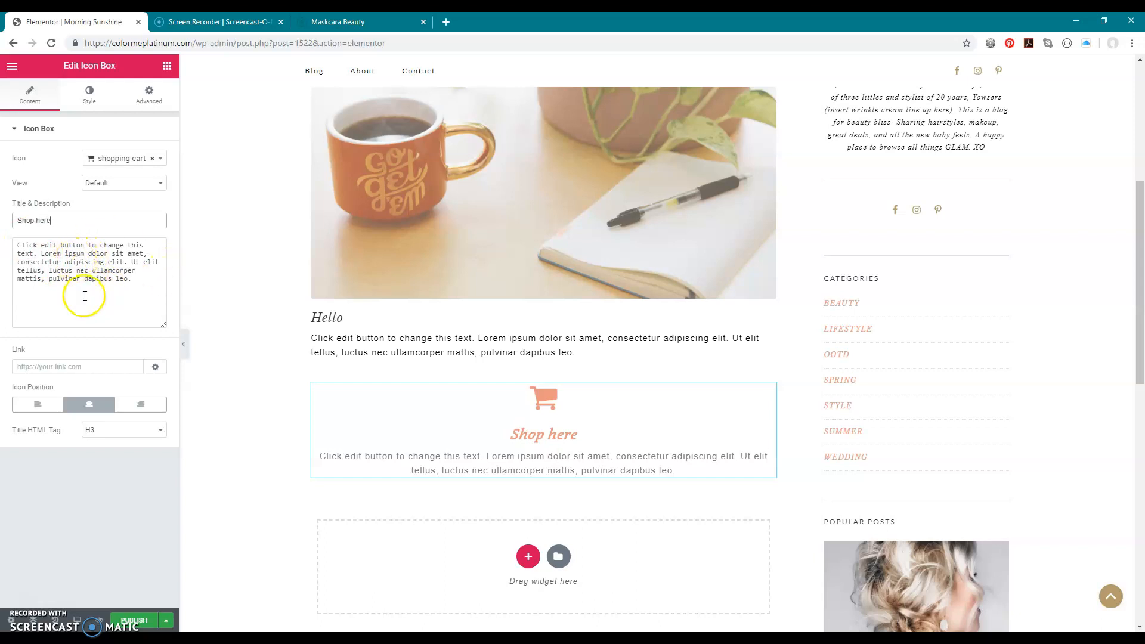
pyautogui.click(73, 365)
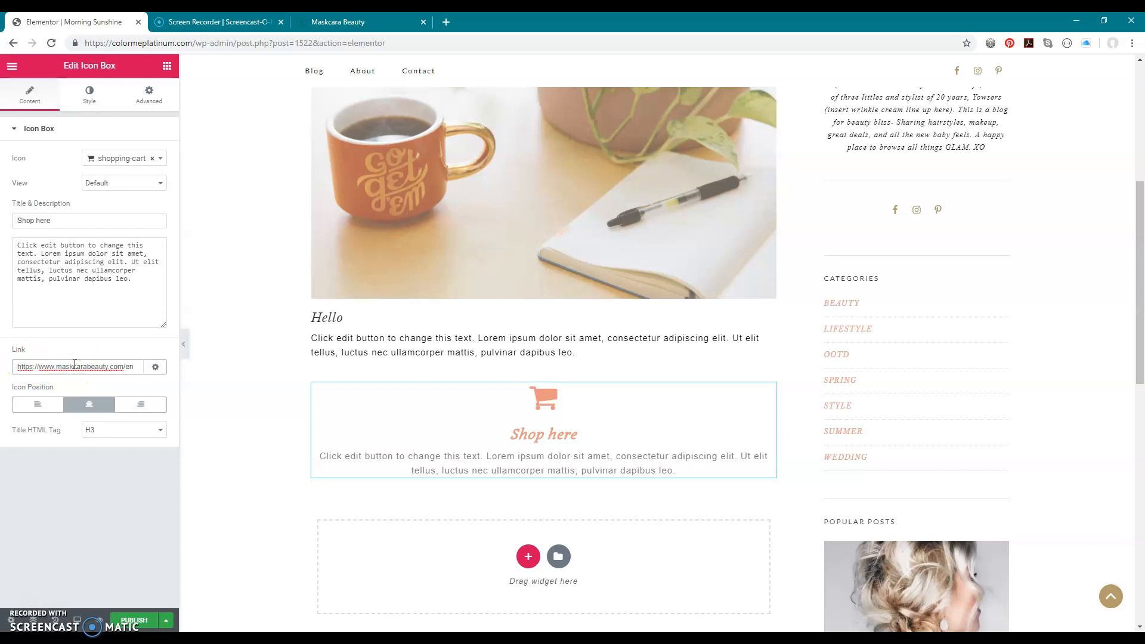
pyautogui.click(156, 369)
pyautogui.click(19, 388)
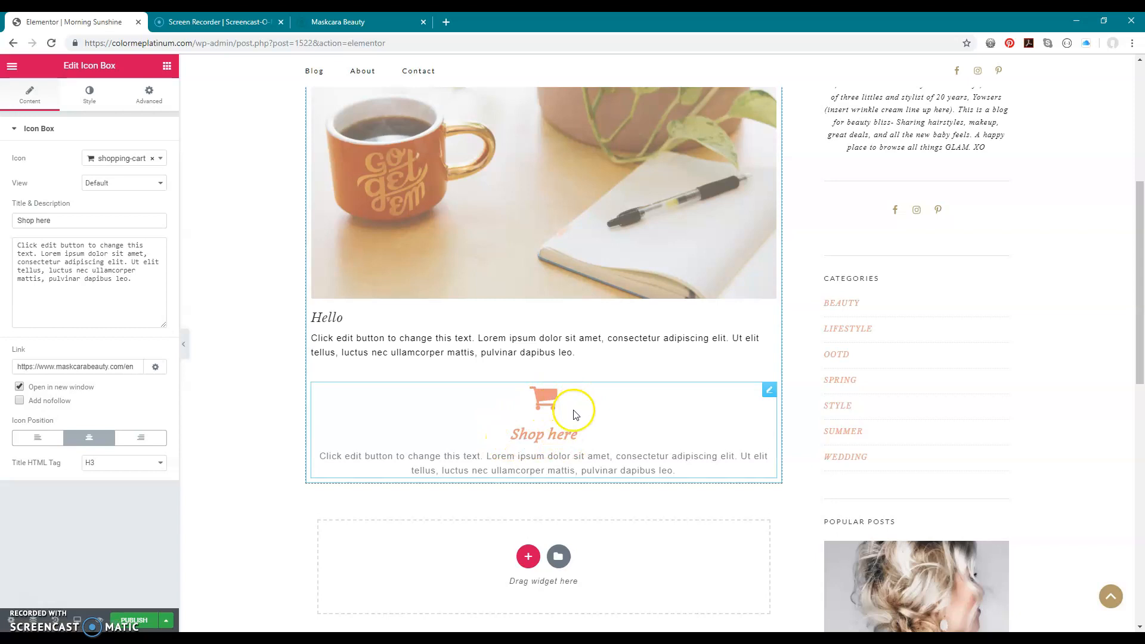
# Step: Look through Elementor's main menu options and review the post from its title down to the "Shop here" icon box
pyautogui.scroll(-1, 662, 460)
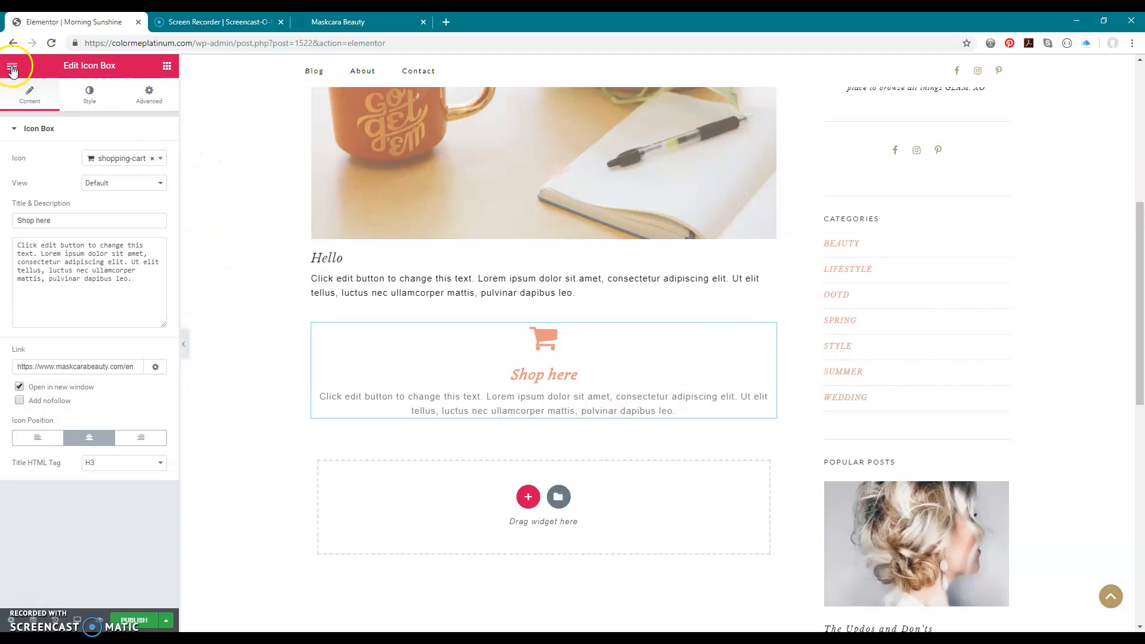
pyautogui.click(12, 67)
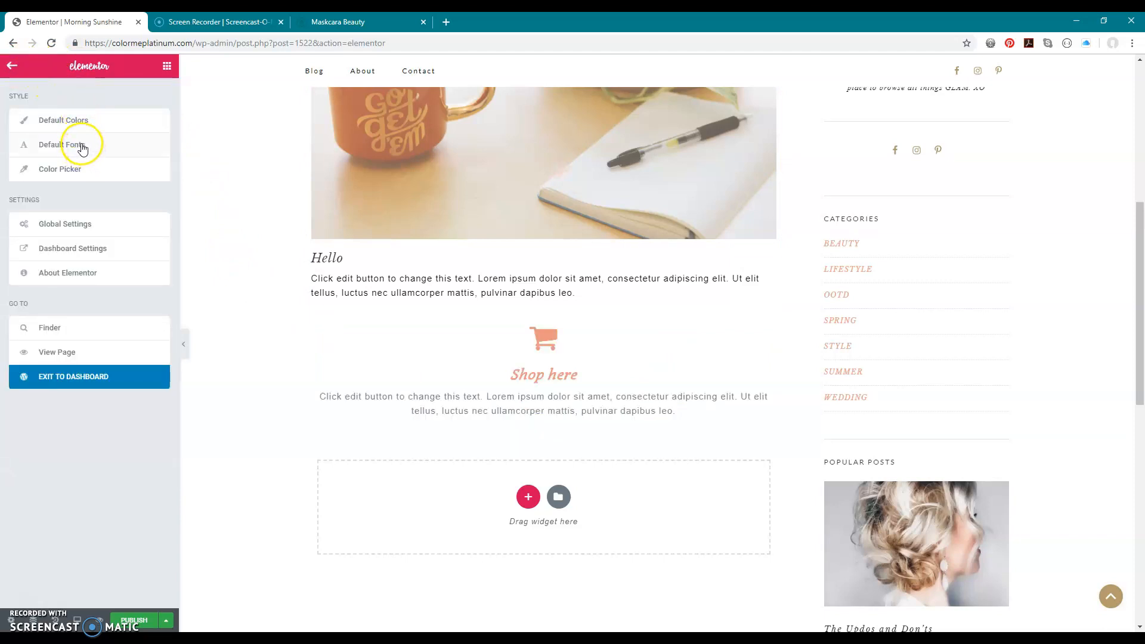
pyautogui.click(168, 67)
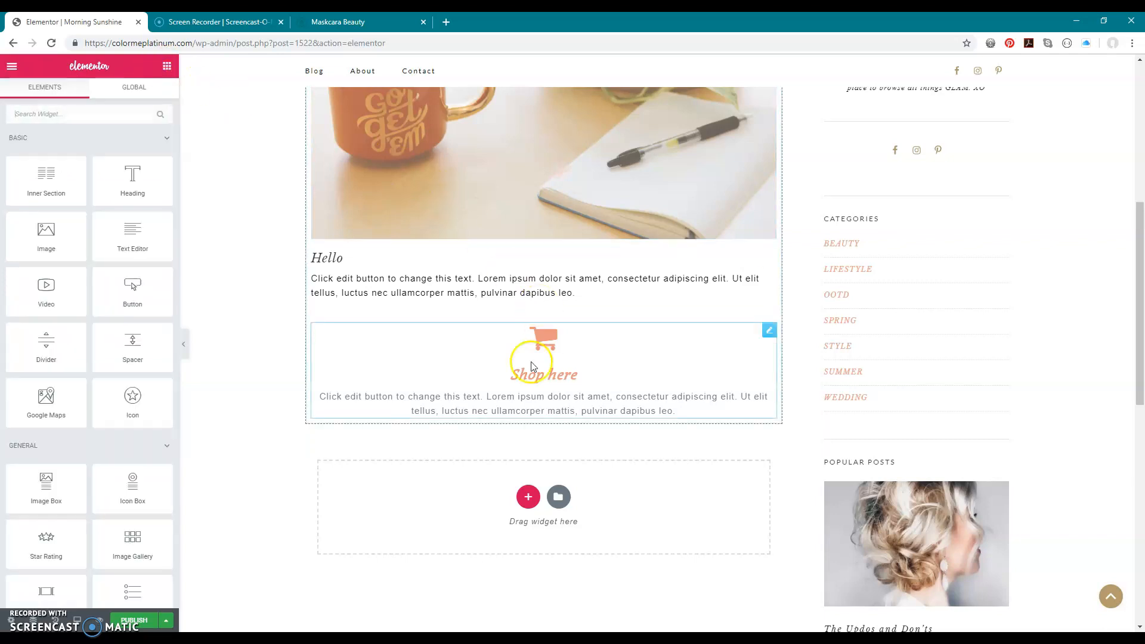
pyautogui.moveTo(444, 399); pyautogui.dragTo(665, 410)
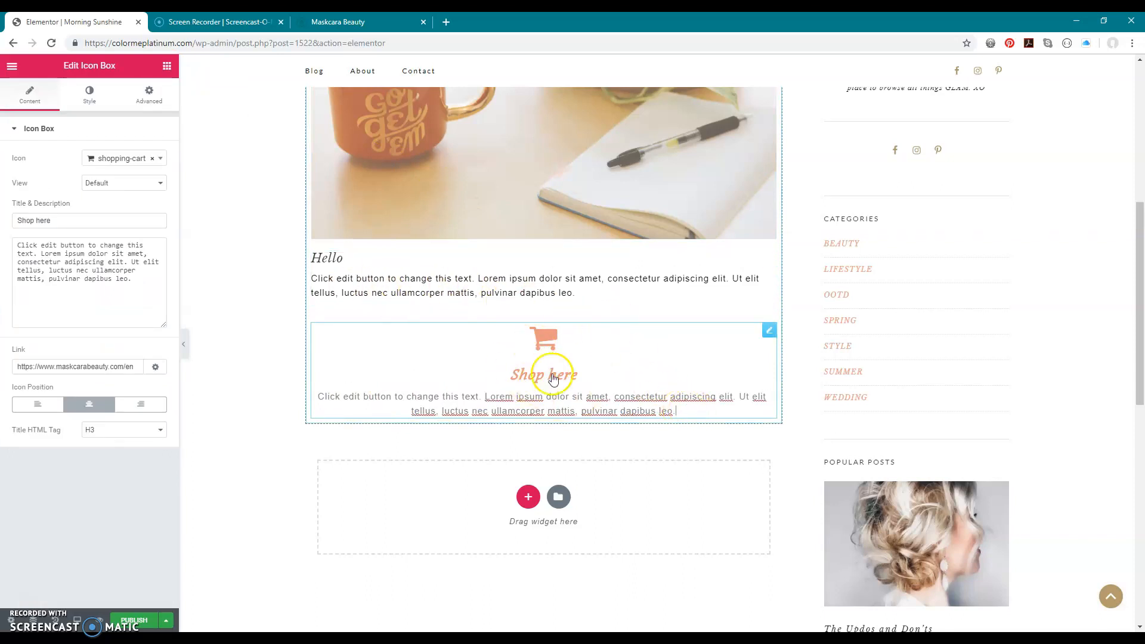
pyautogui.scroll(2, 262, 410)
pyautogui.scroll(4, 259, 410)
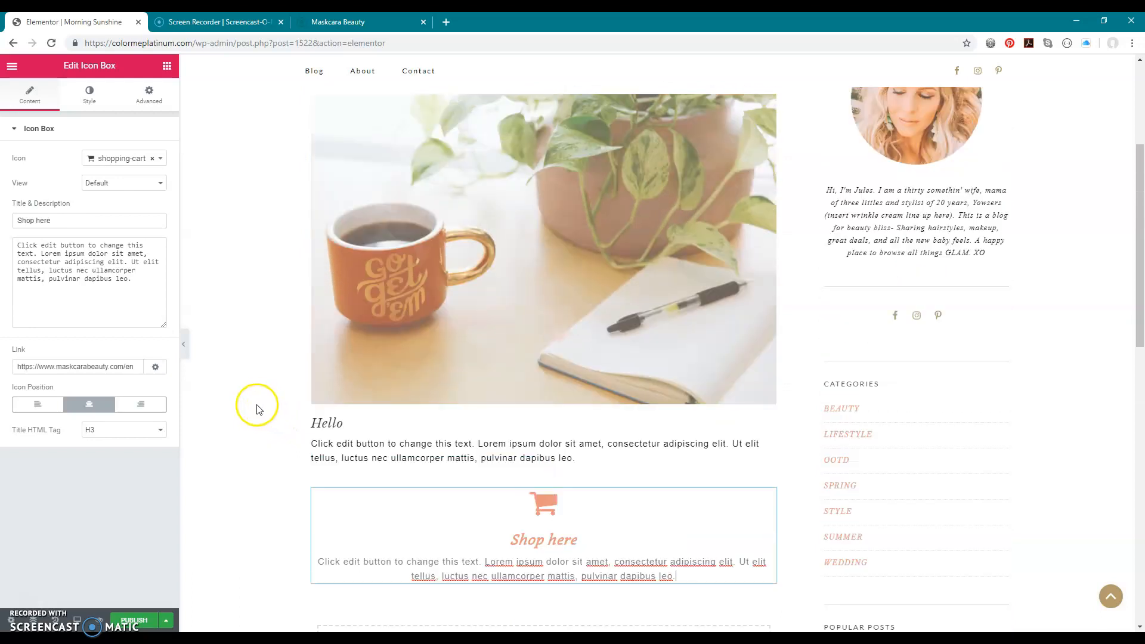
pyautogui.scroll(1, 257, 409)
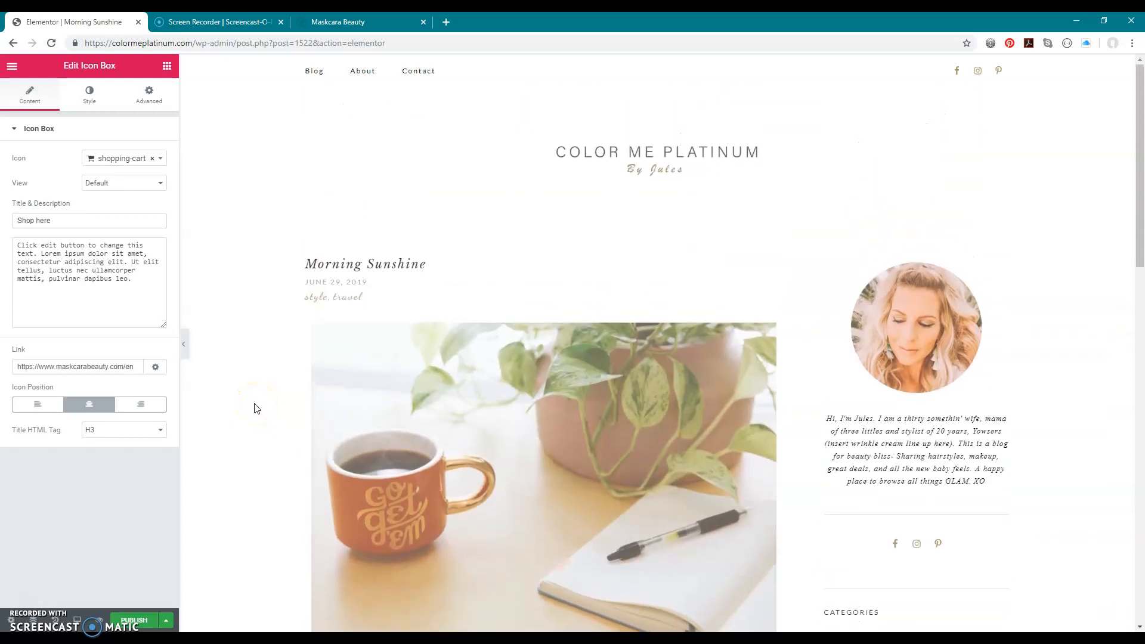
pyautogui.scroll(-10, 257, 408)
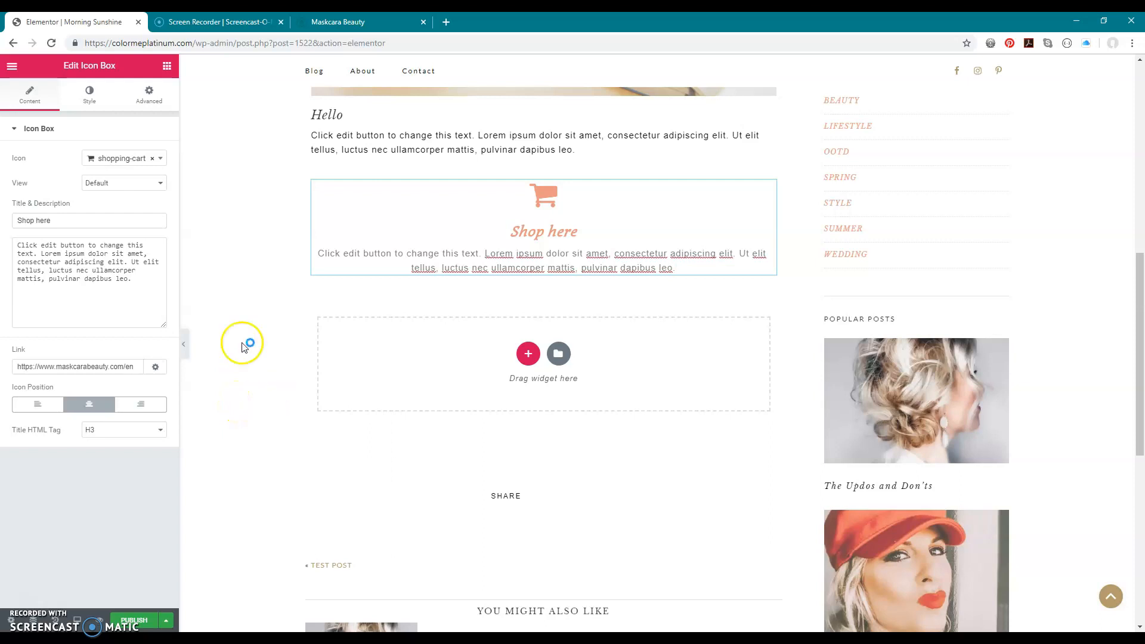
# Step: Add an Image Gallery below the icon box with four library images: coffee mug, floral outfit, woman in sunglasses and makeup palette
pyautogui.click(166, 66)
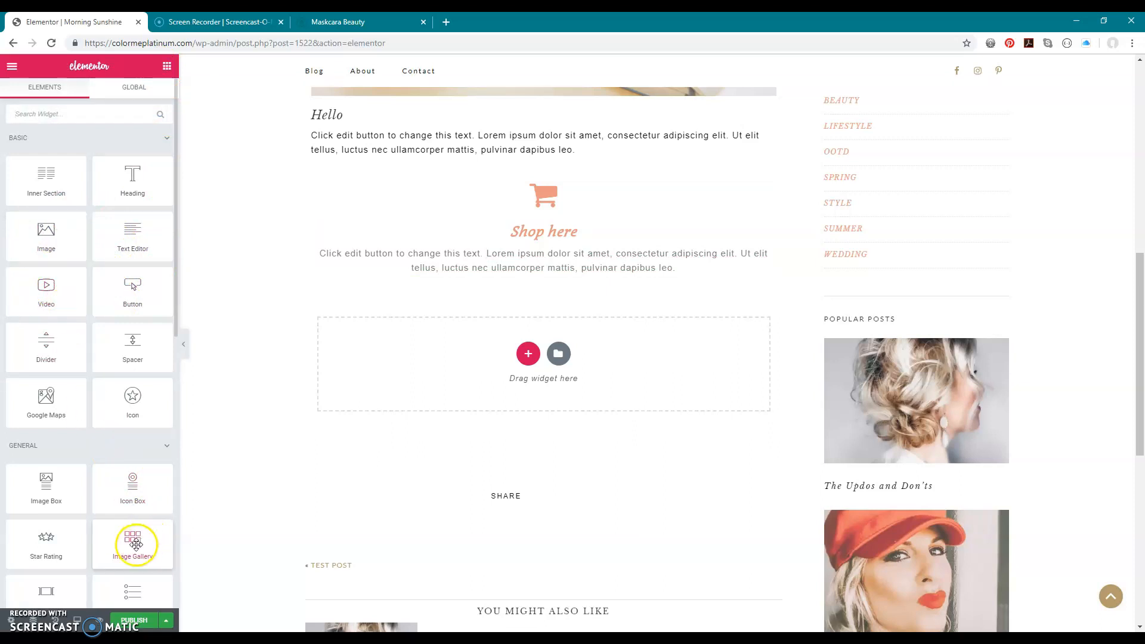
pyautogui.moveTo(131, 542); pyautogui.dragTo(464, 372)
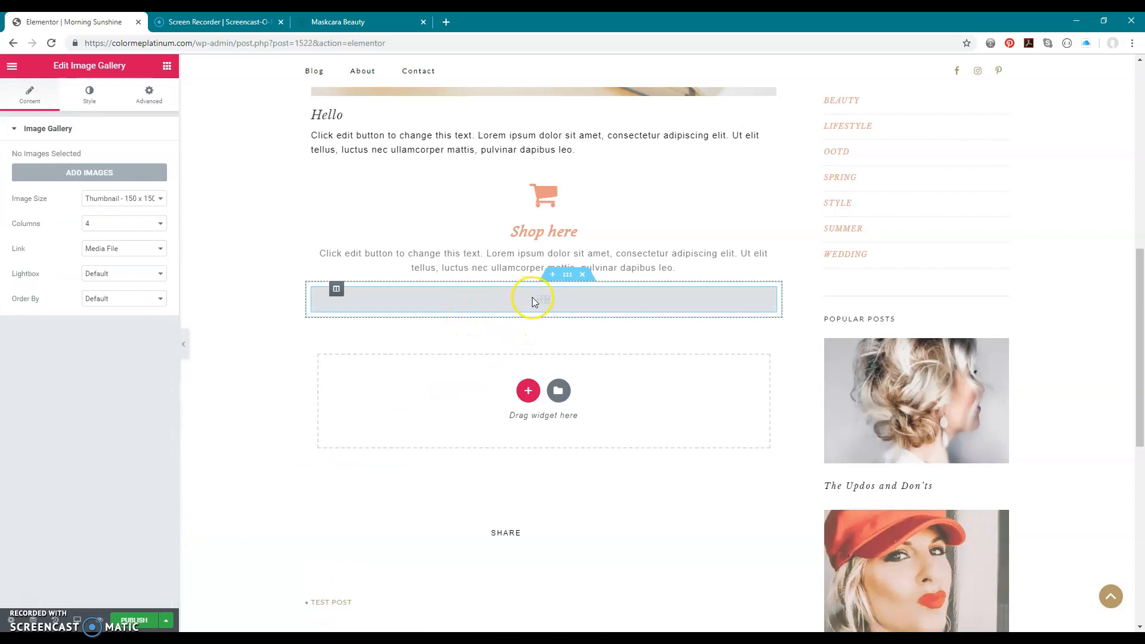
pyautogui.click(69, 173)
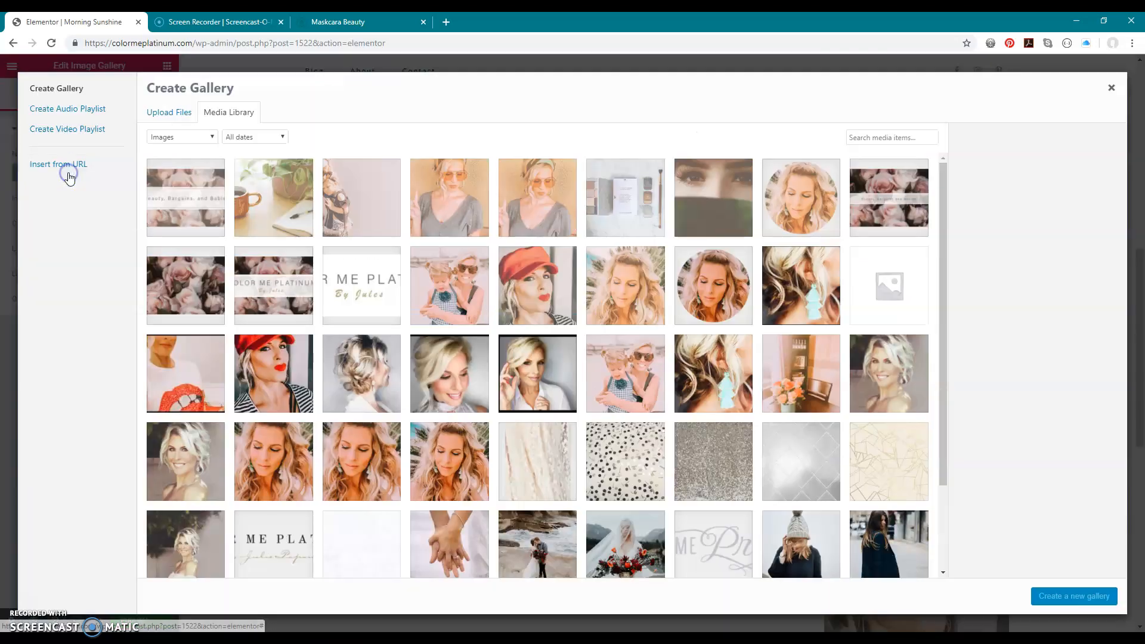
pyautogui.click(258, 206)
pyautogui.click(360, 213)
pyautogui.click(451, 207)
pyautogui.click(539, 212)
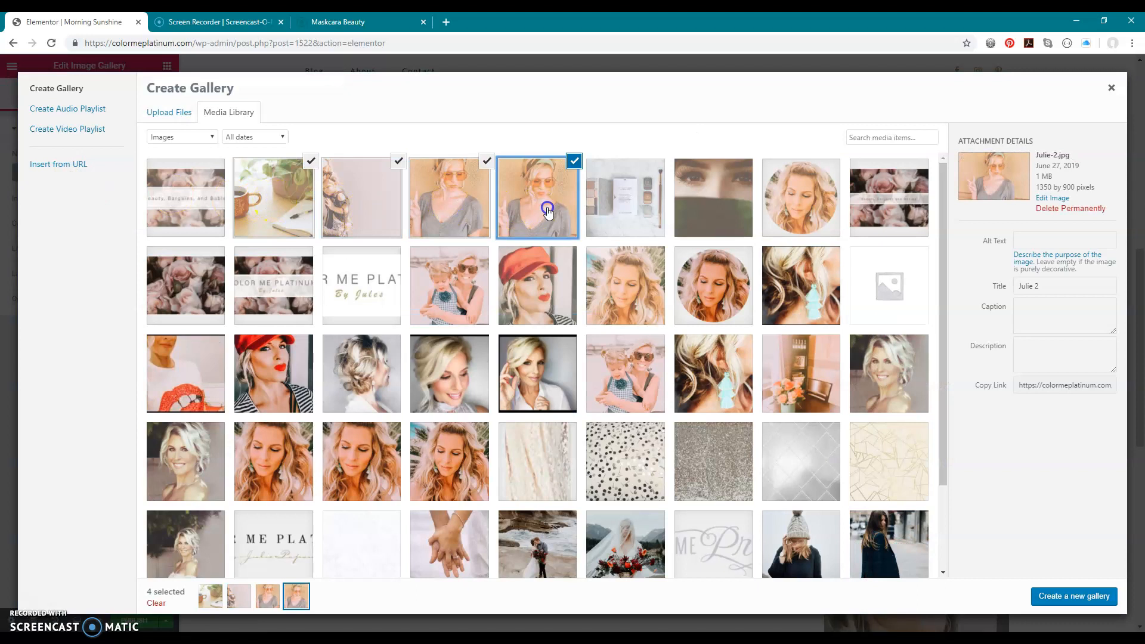
pyautogui.click(574, 161)
pyautogui.click(626, 191)
pyautogui.click(1055, 601)
pyautogui.click(1101, 596)
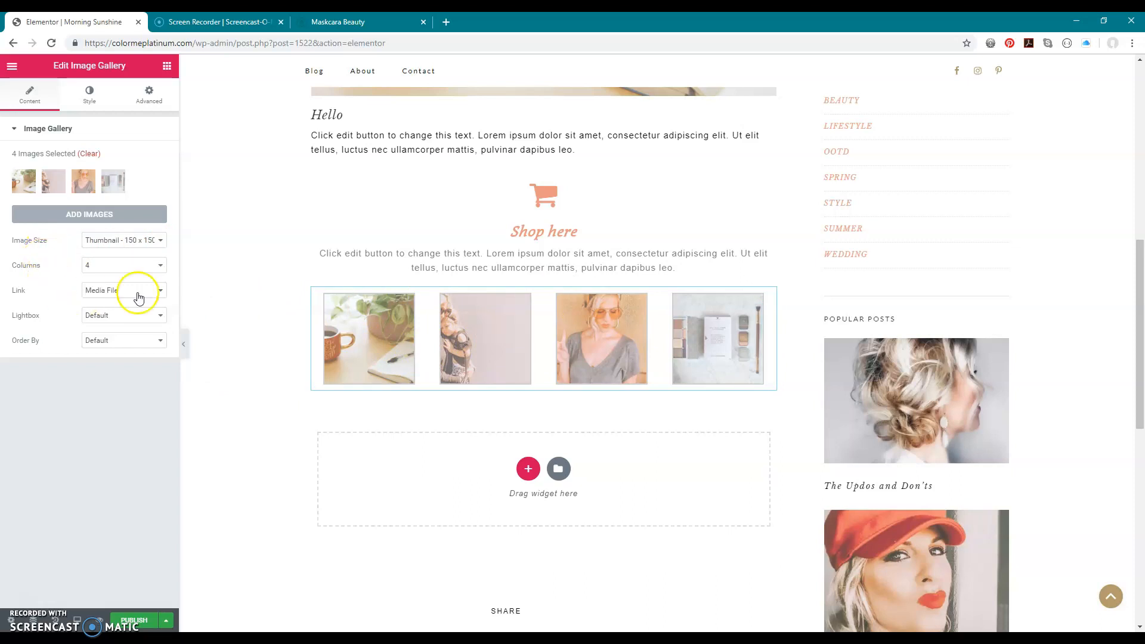
# Step: Set the image gallery's link option to None and check the post above it
pyautogui.click(162, 292)
pyautogui.click(161, 314)
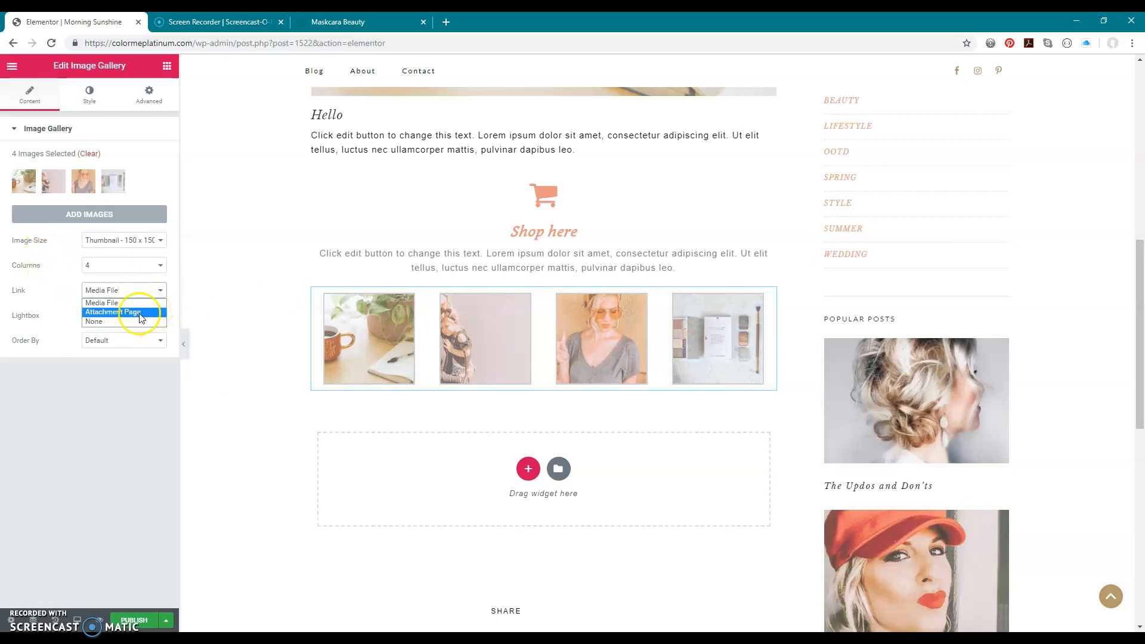
pyautogui.click(119, 322)
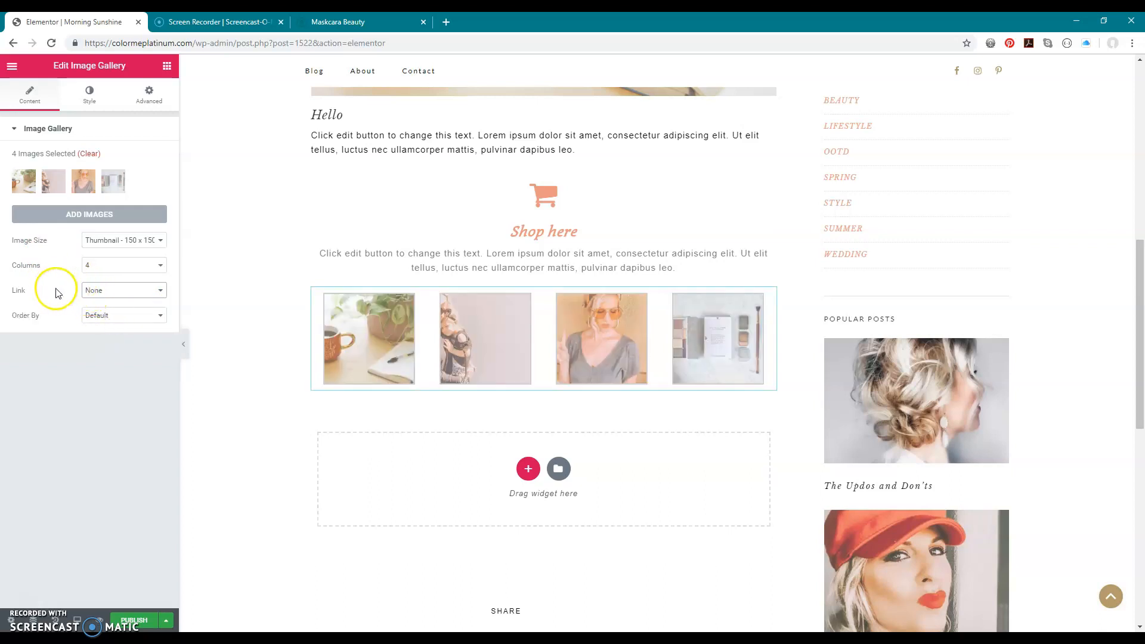
pyautogui.scroll(7, 248, 319)
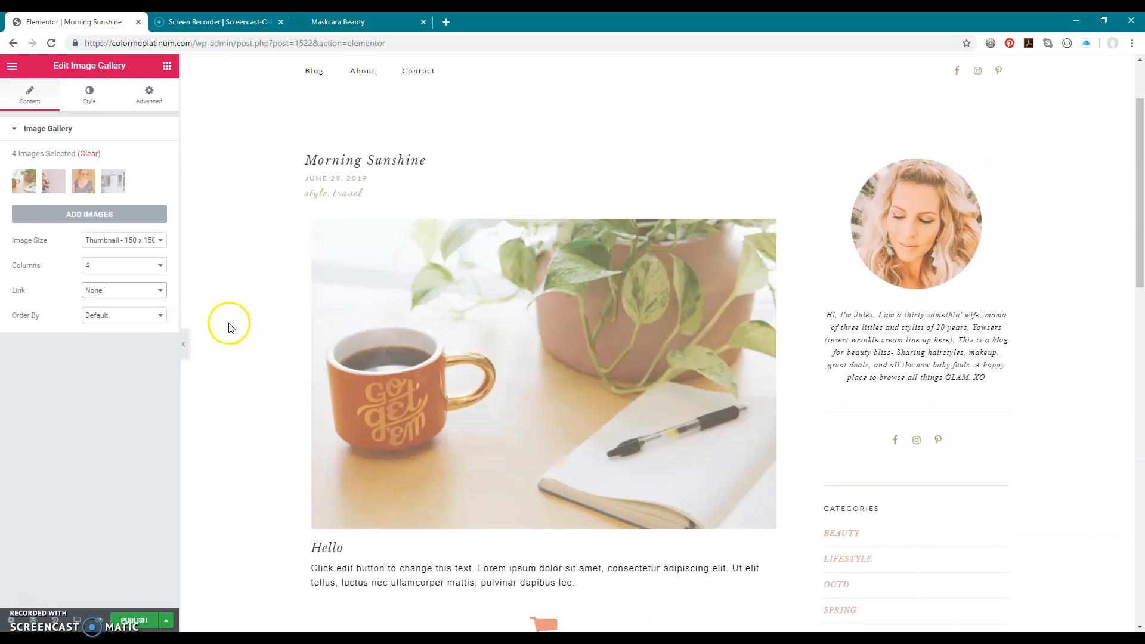
# Step: Save the Elementor post as a draft and exit to the WordPress dashboard
pyautogui.scroll(-8, 231, 328)
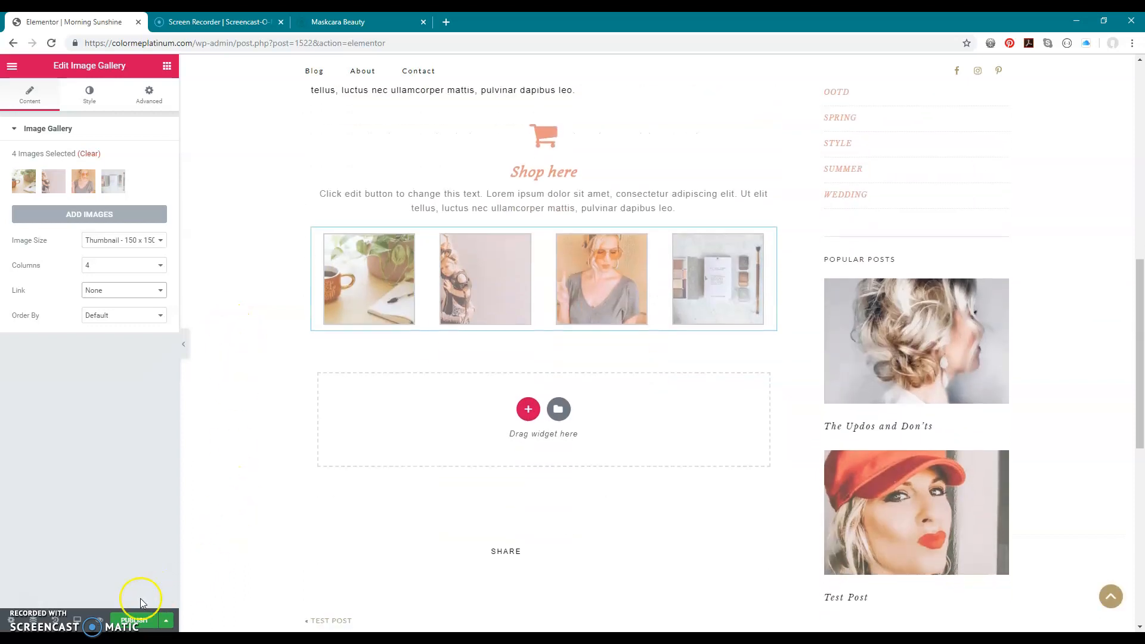
pyautogui.click(166, 621)
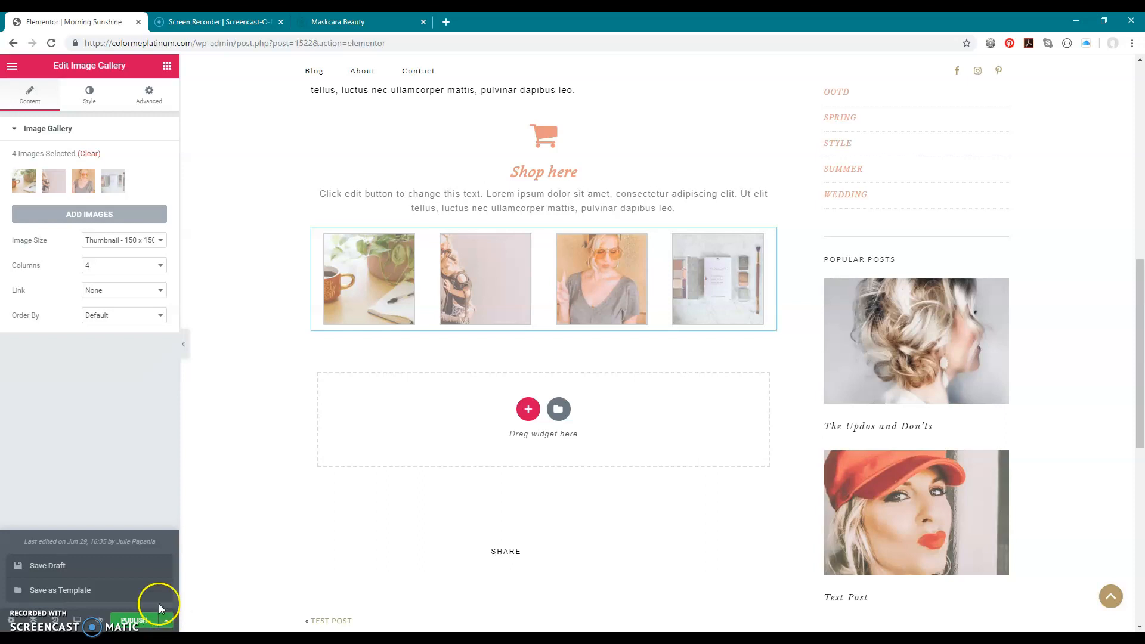
pyautogui.click(56, 570)
pyautogui.click(12, 66)
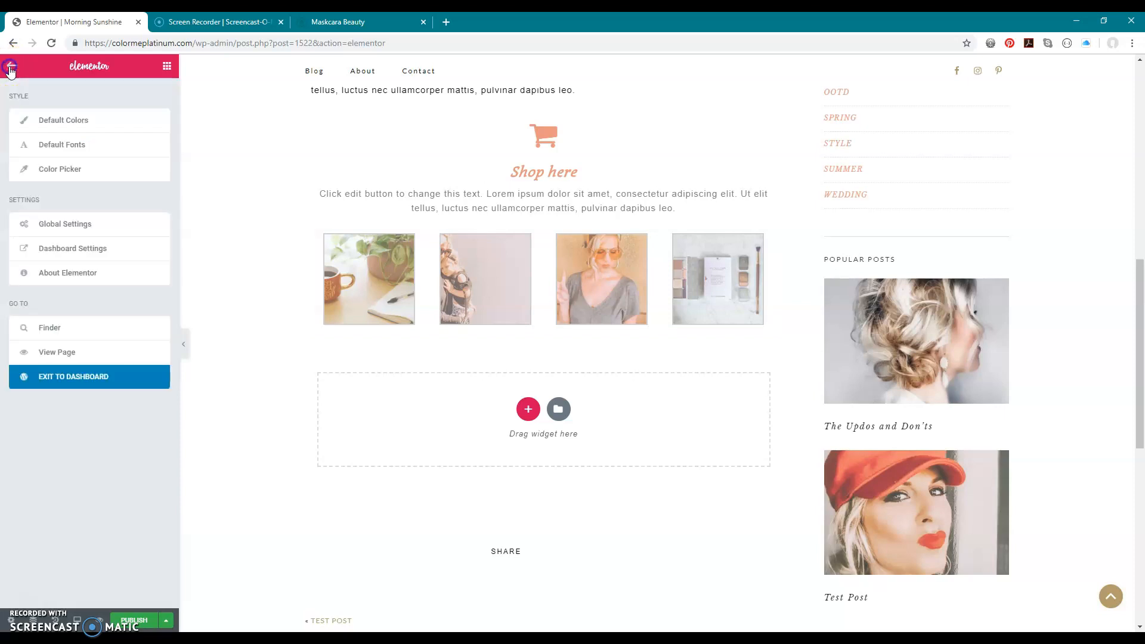
pyautogui.click(78, 382)
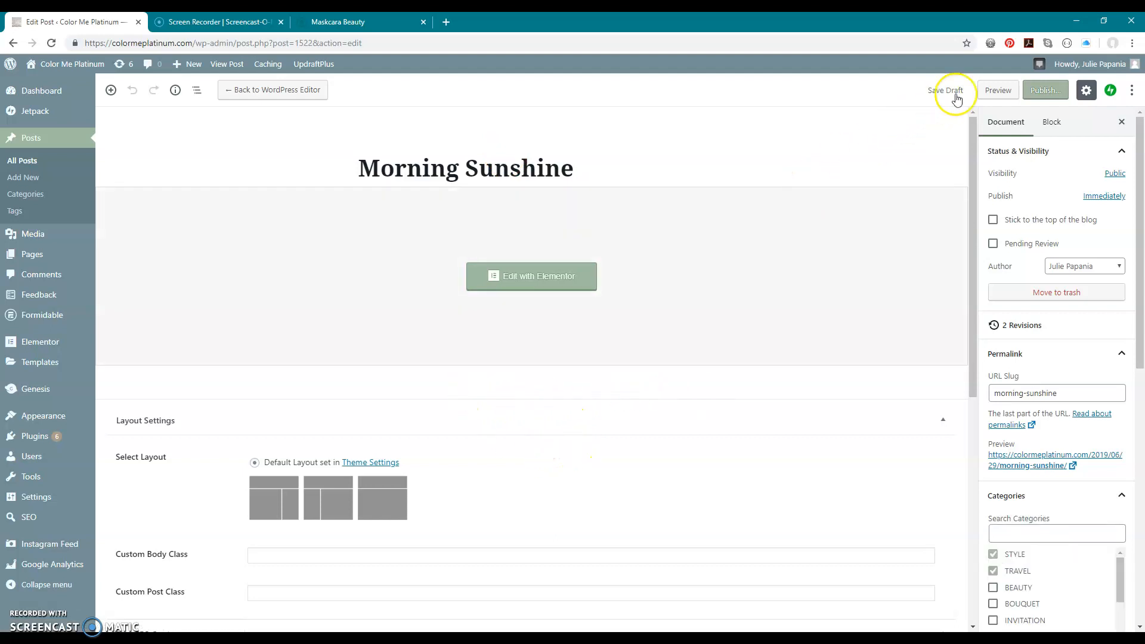
# Step: Preview the post, test the coffee image's link and return to the preview
pyautogui.click(999, 91)
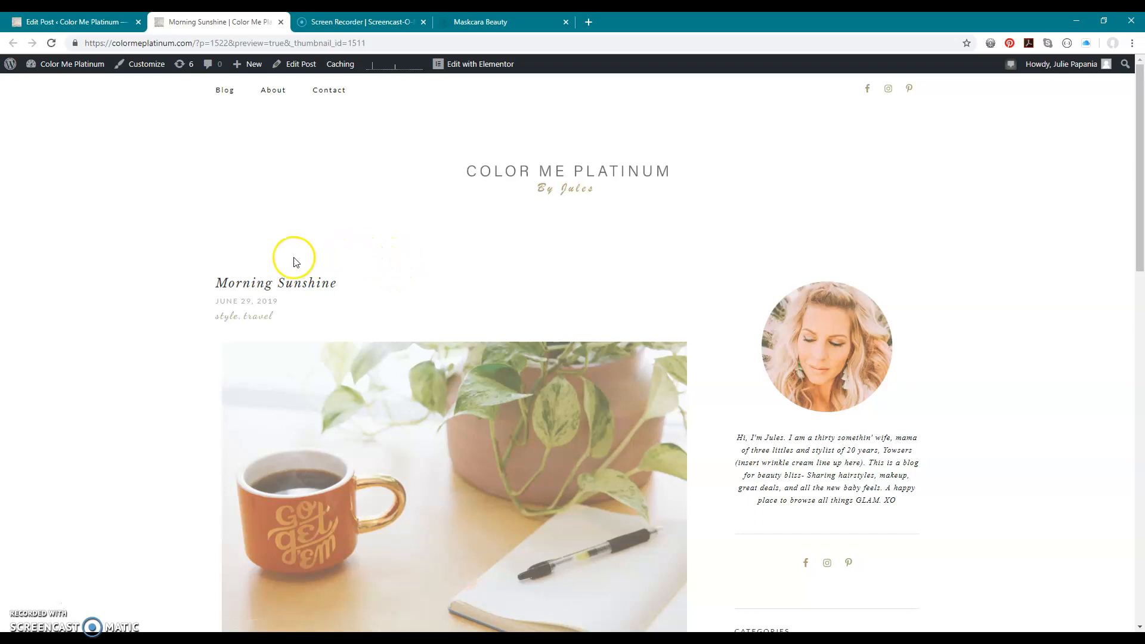
pyautogui.scroll(-1, 161, 249)
pyautogui.scroll(-2, 352, 238)
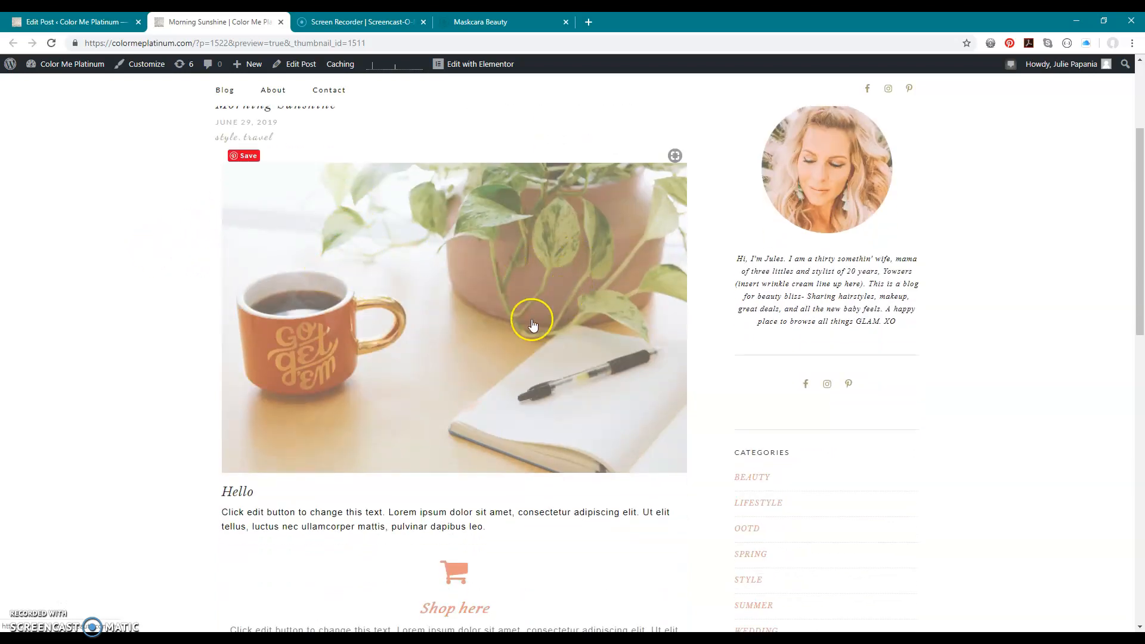
pyautogui.click(452, 309)
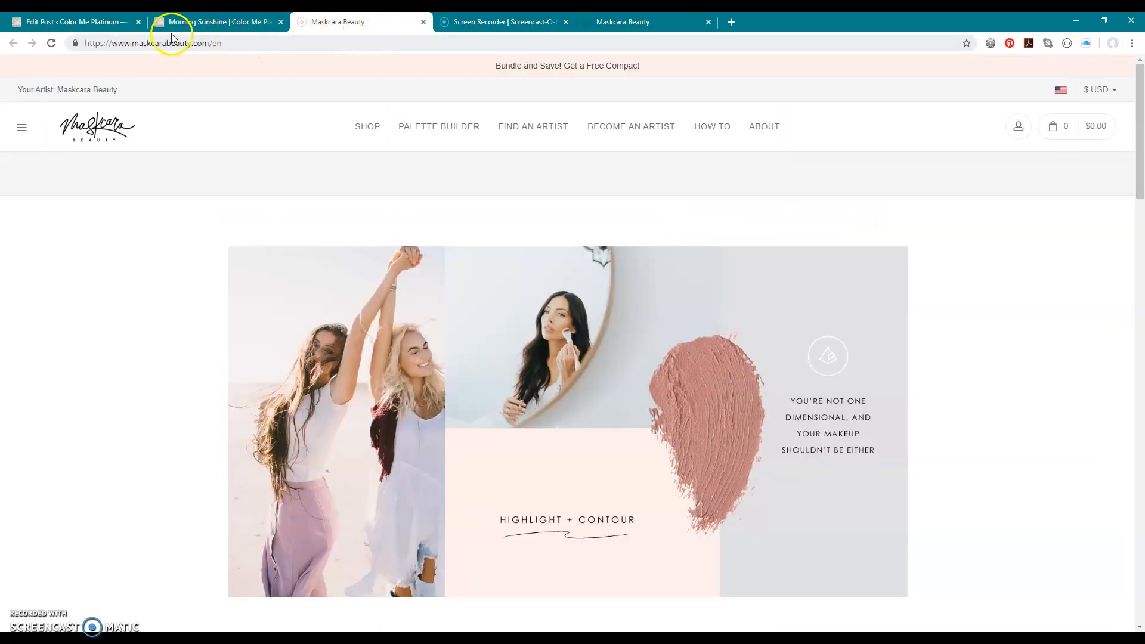
pyautogui.click(200, 23)
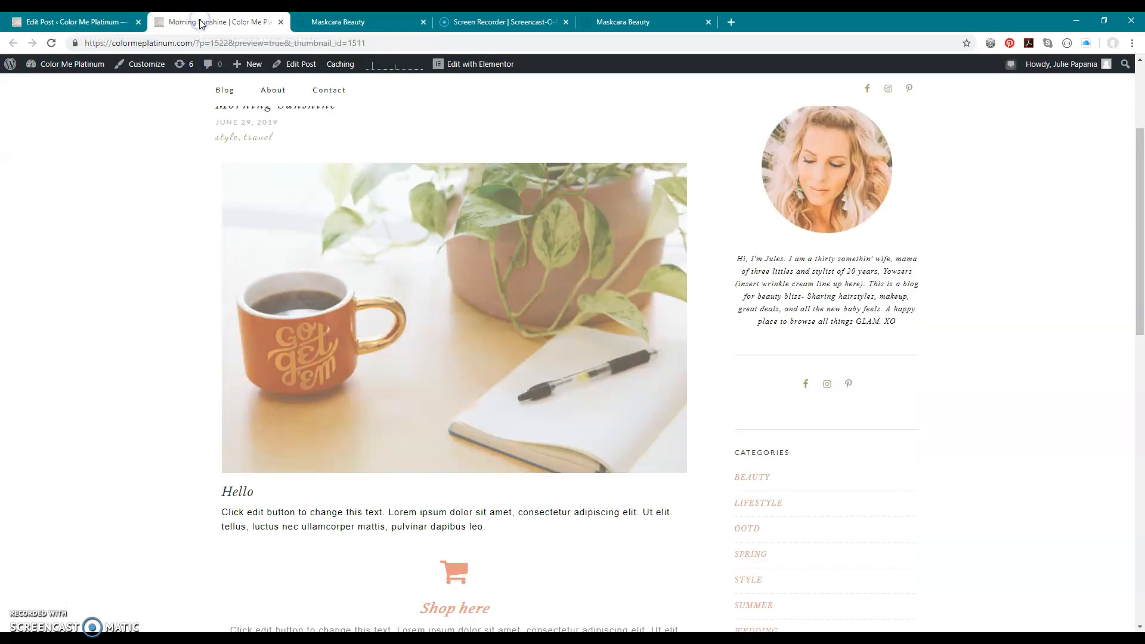
# Step: Test the "Shop here" icon box's cart icon link and return to the post preview
pyautogui.scroll(-3, 358, 318)
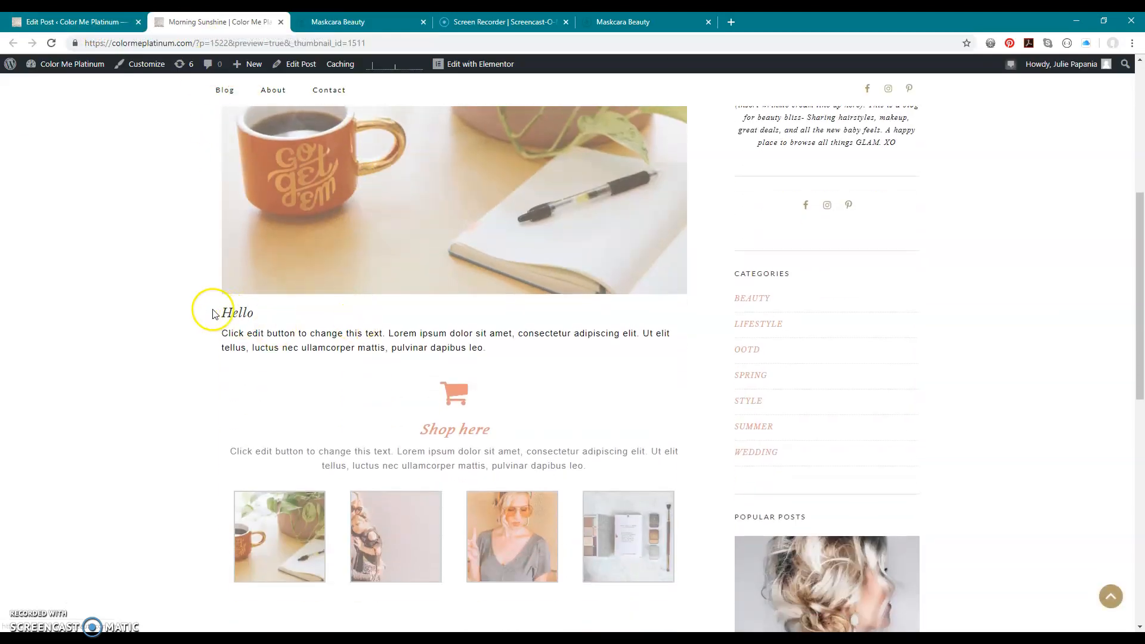
pyautogui.scroll(-1, 443, 346)
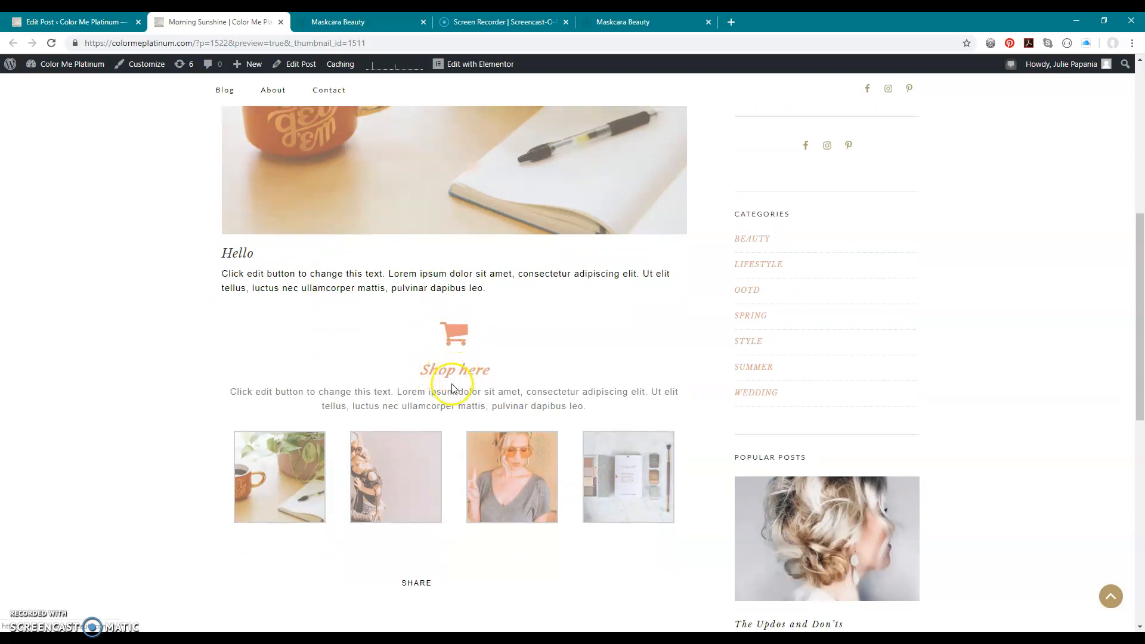
pyautogui.click(456, 336)
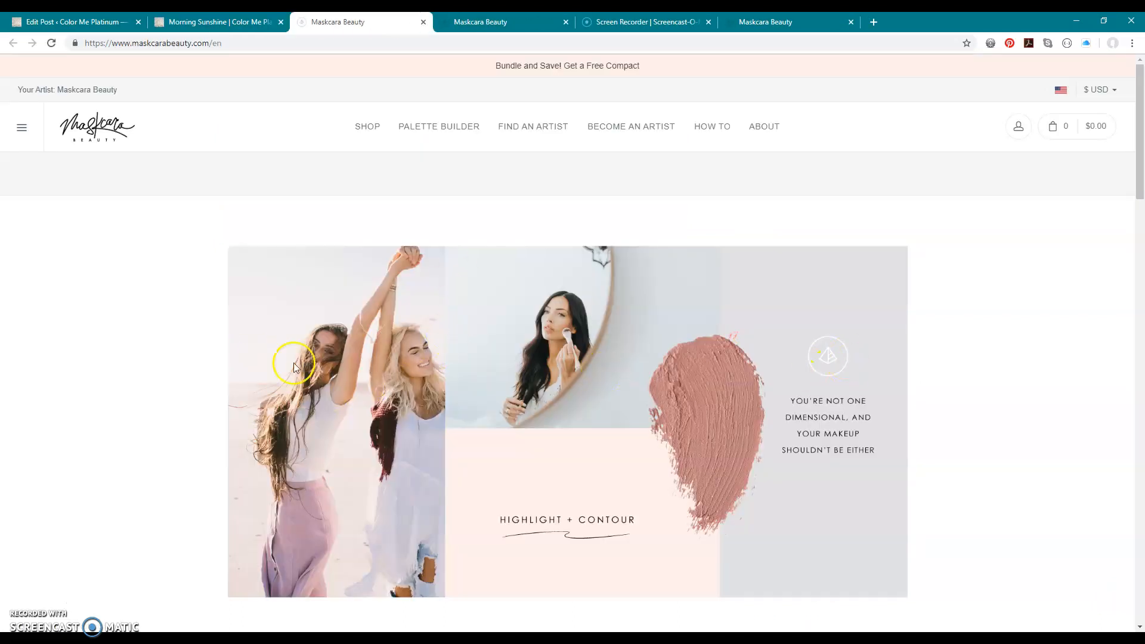
pyautogui.click(218, 22)
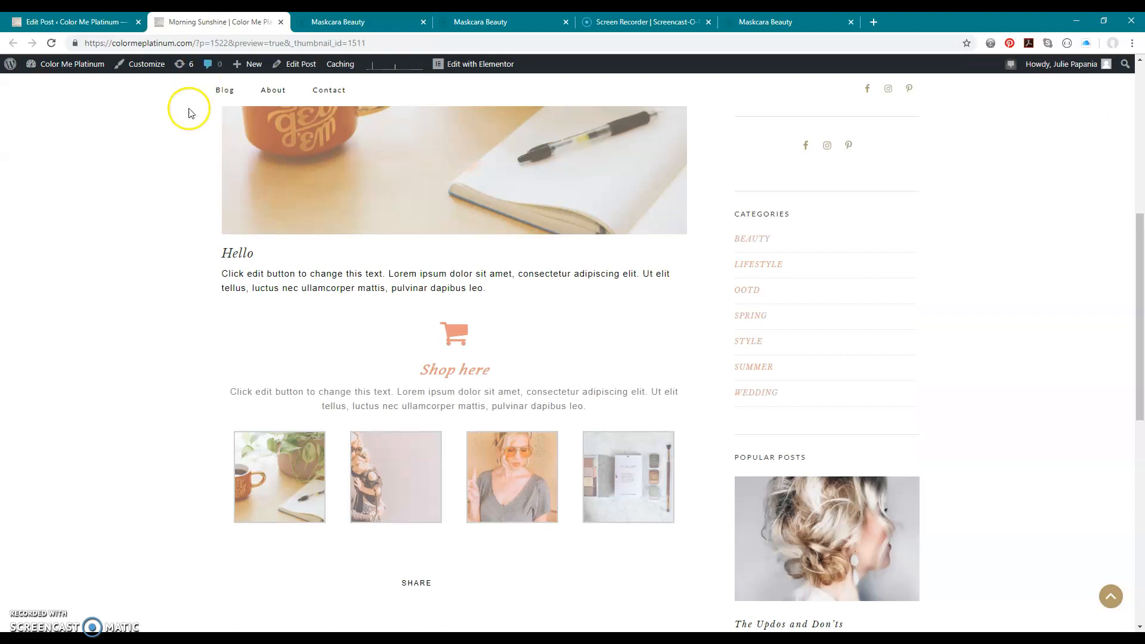
# Step: Open the Facebook share option below the image gallery and return to the post preview without posting
pyautogui.scroll(-1, 251, 381)
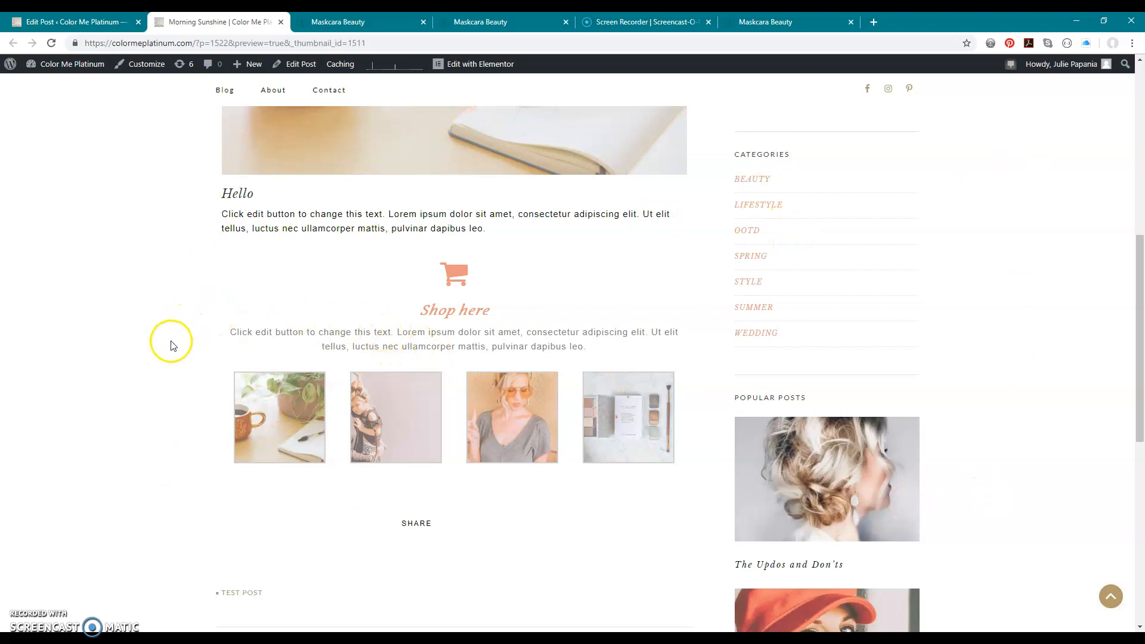
pyautogui.scroll(-1, 226, 451)
pyautogui.scroll(-1, 304, 464)
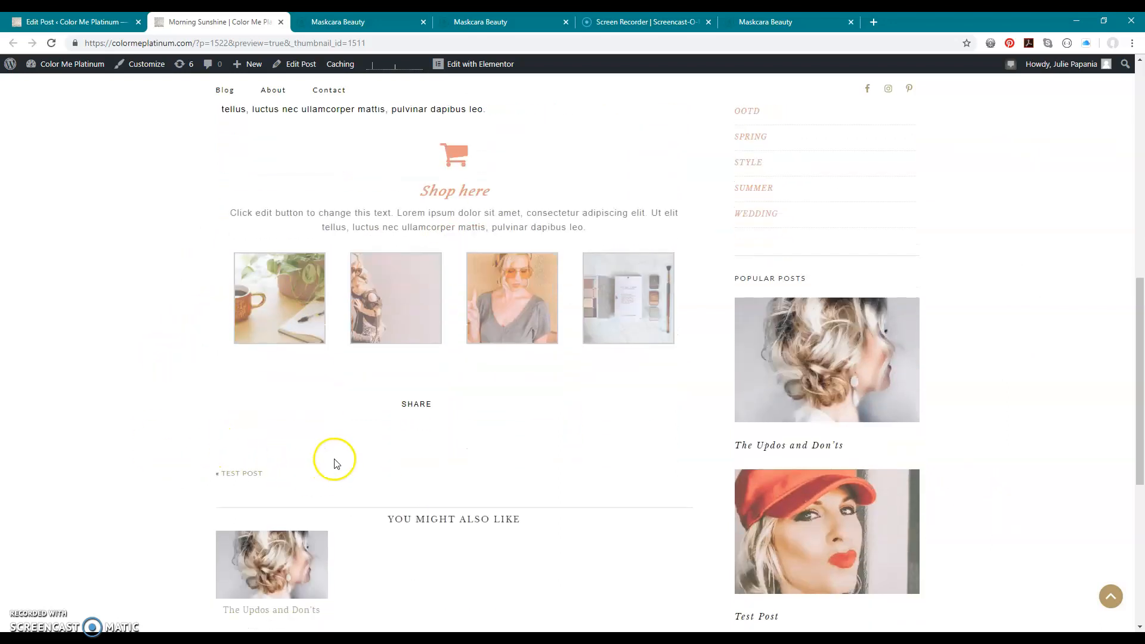
pyautogui.click(442, 409)
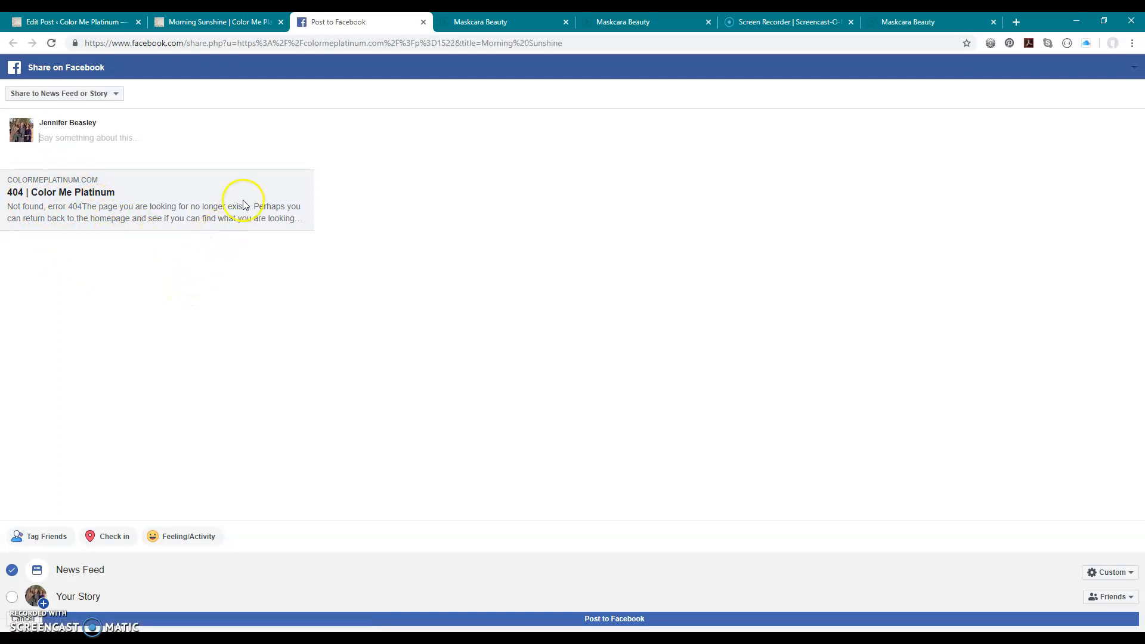
pyautogui.click(213, 22)
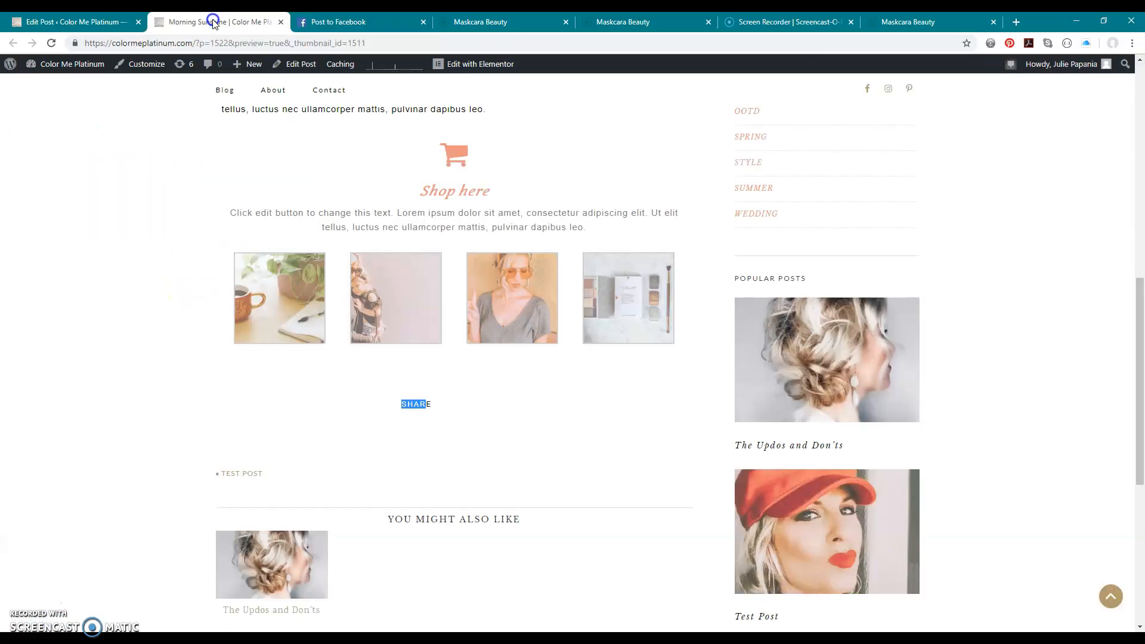
# Step: Review the share area, related posts and reply form below the gallery, ending back at the post's title
pyautogui.click(368, 415)
pyautogui.click(343, 407)
pyautogui.scroll(-4, 340, 405)
pyautogui.click(340, 417)
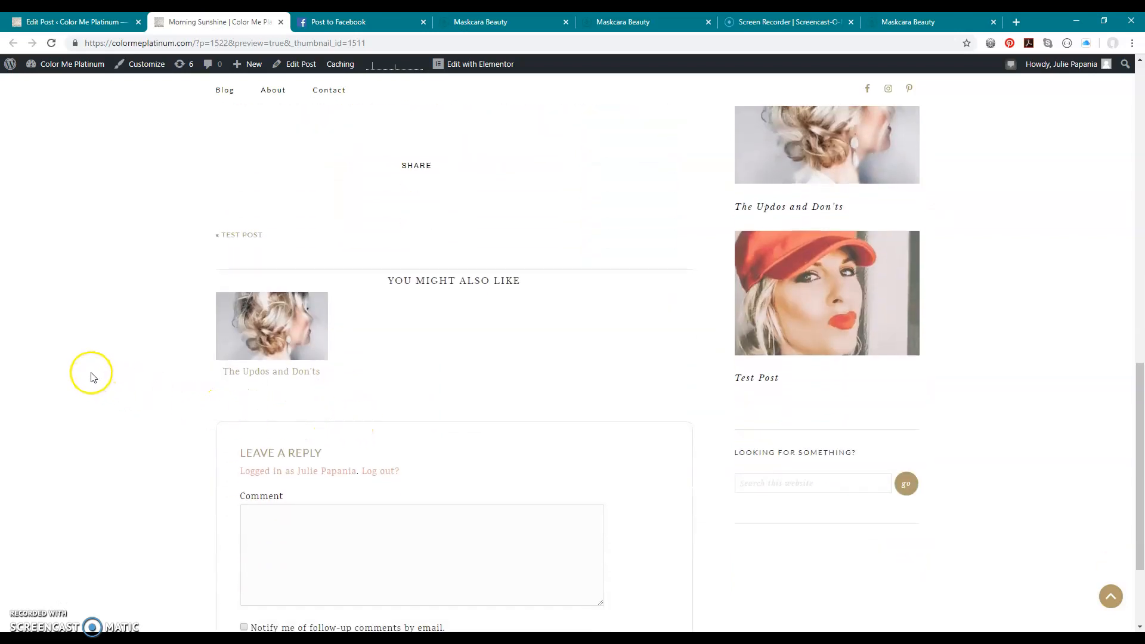
pyautogui.scroll(12, 111, 322)
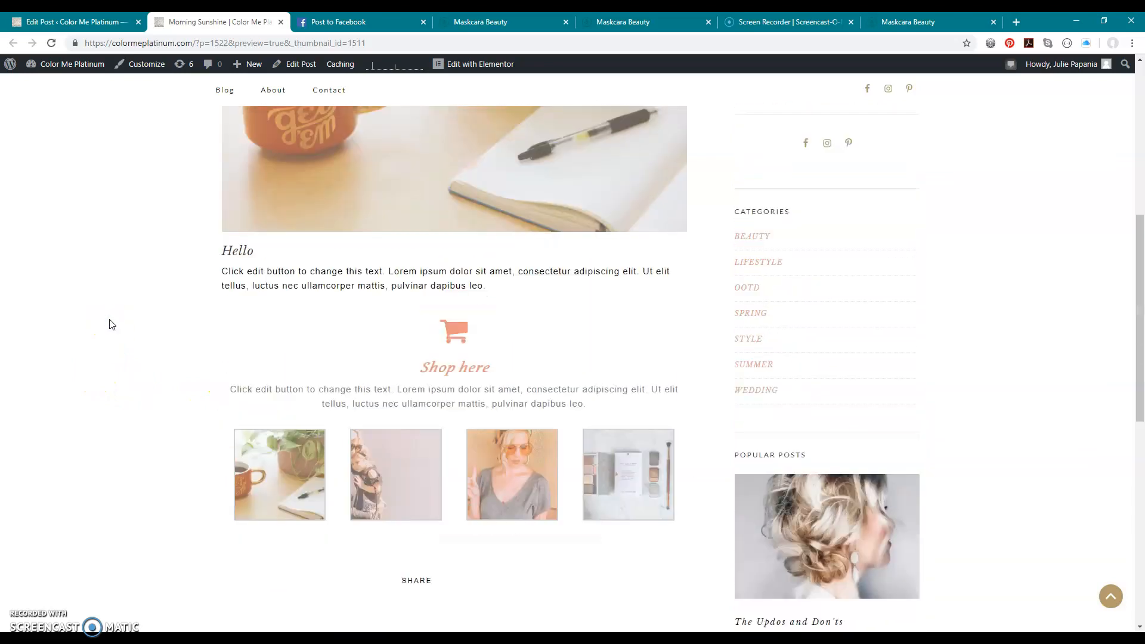
pyautogui.scroll(2, 103, 327)
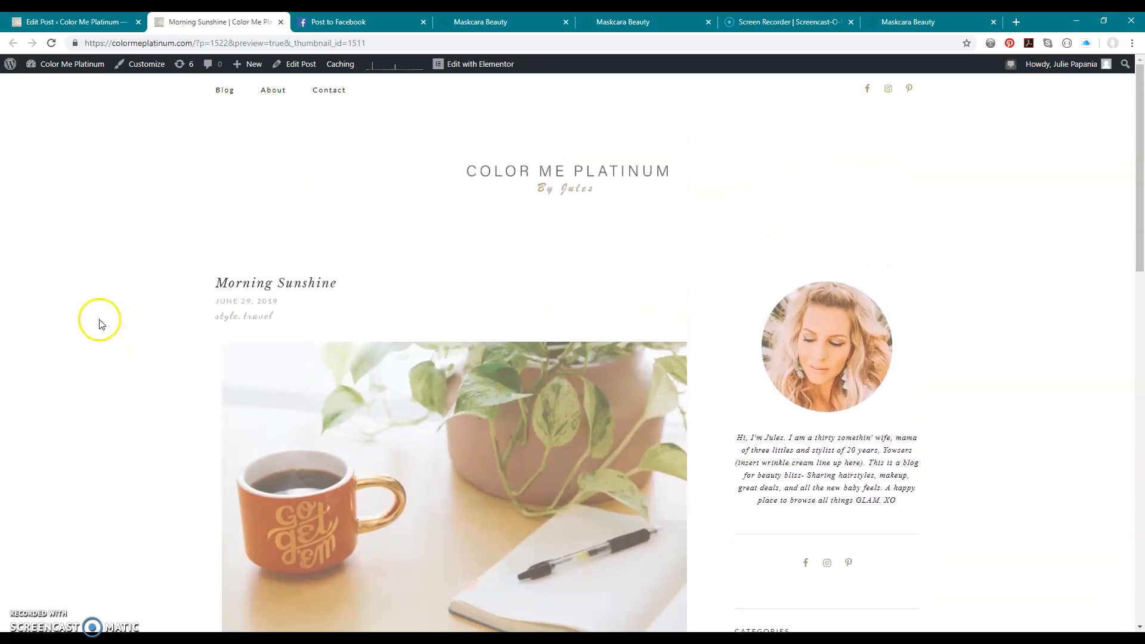